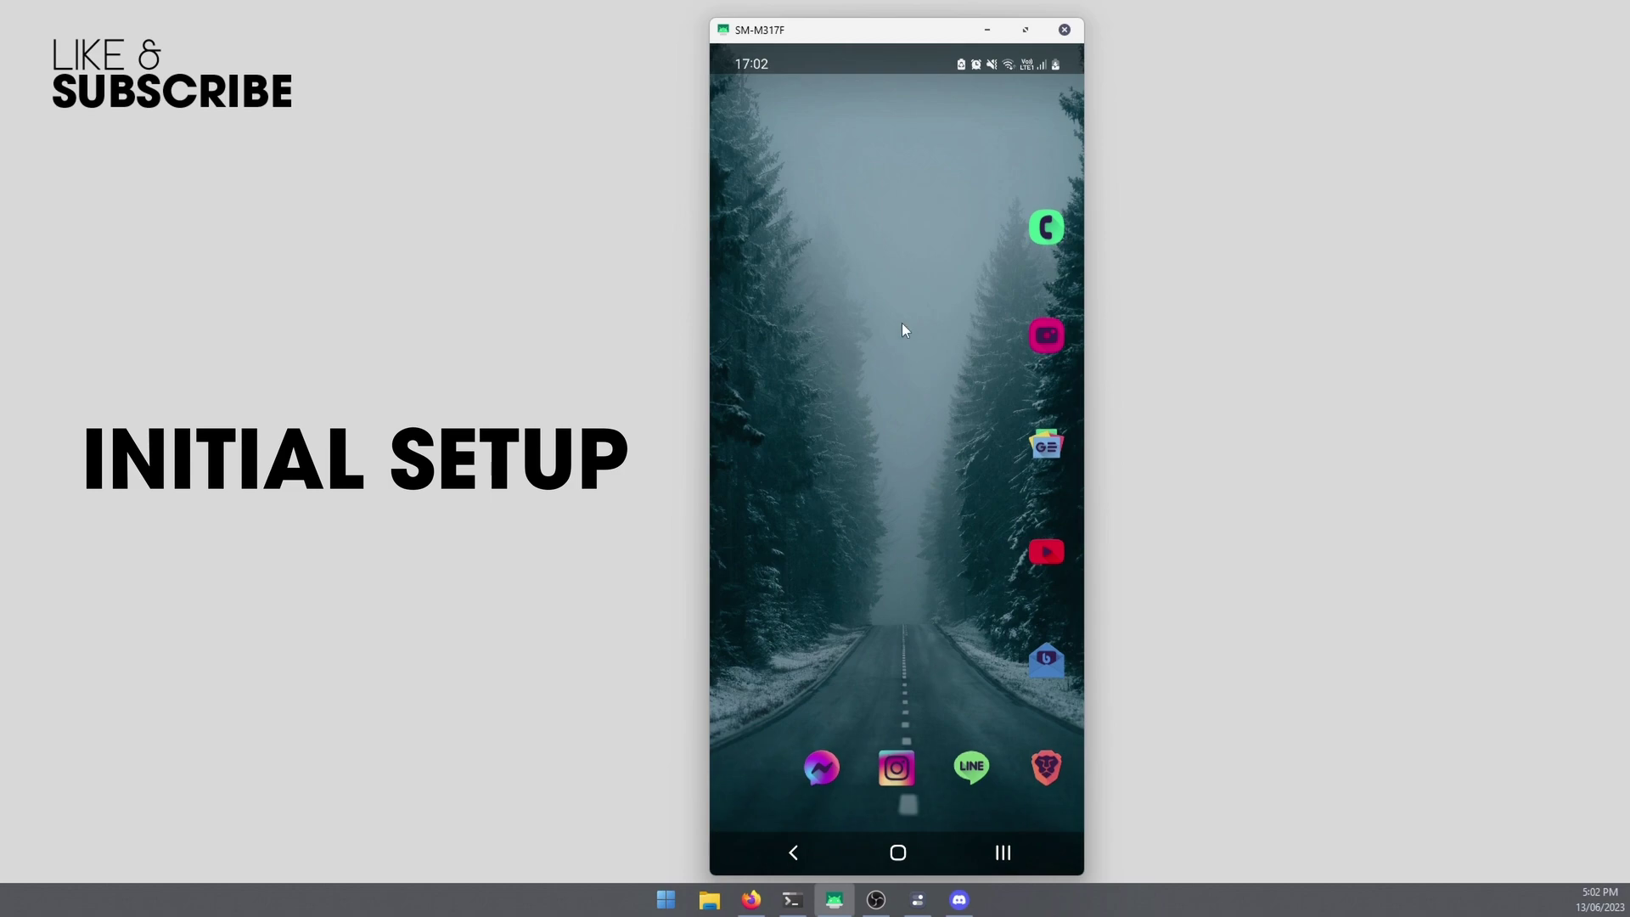
Install yuzu Emulator (Early Access) from a Play Store 'yuzu' search and launch it
left_click_drag(892, 536, 903, 318)
left_click(1061, 514)
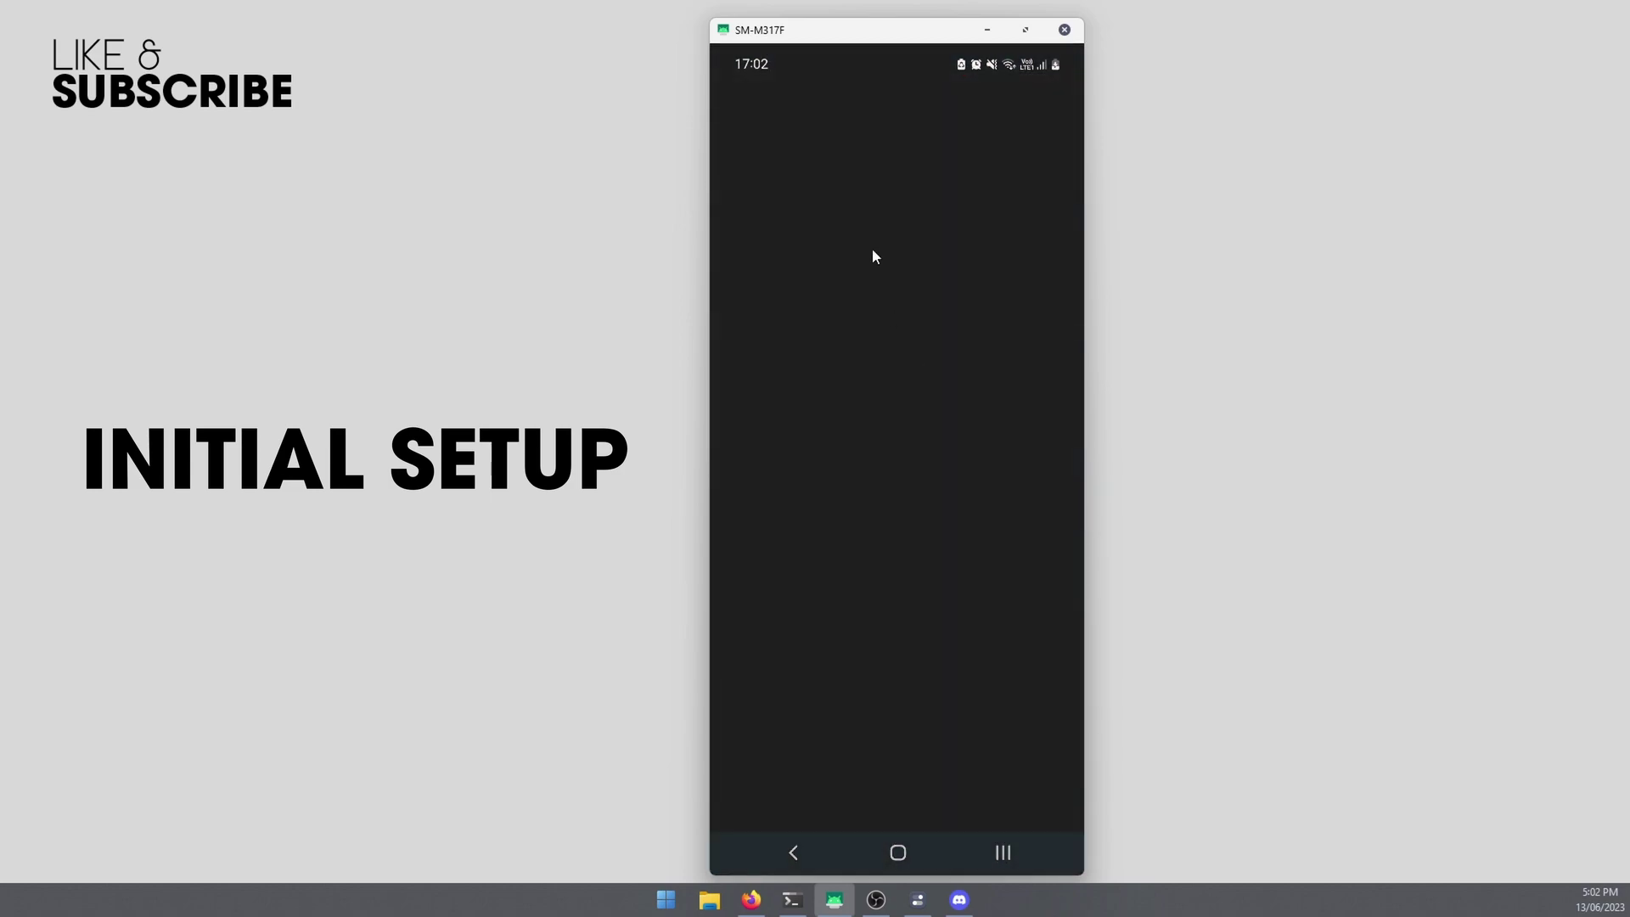
left_click(903, 100)
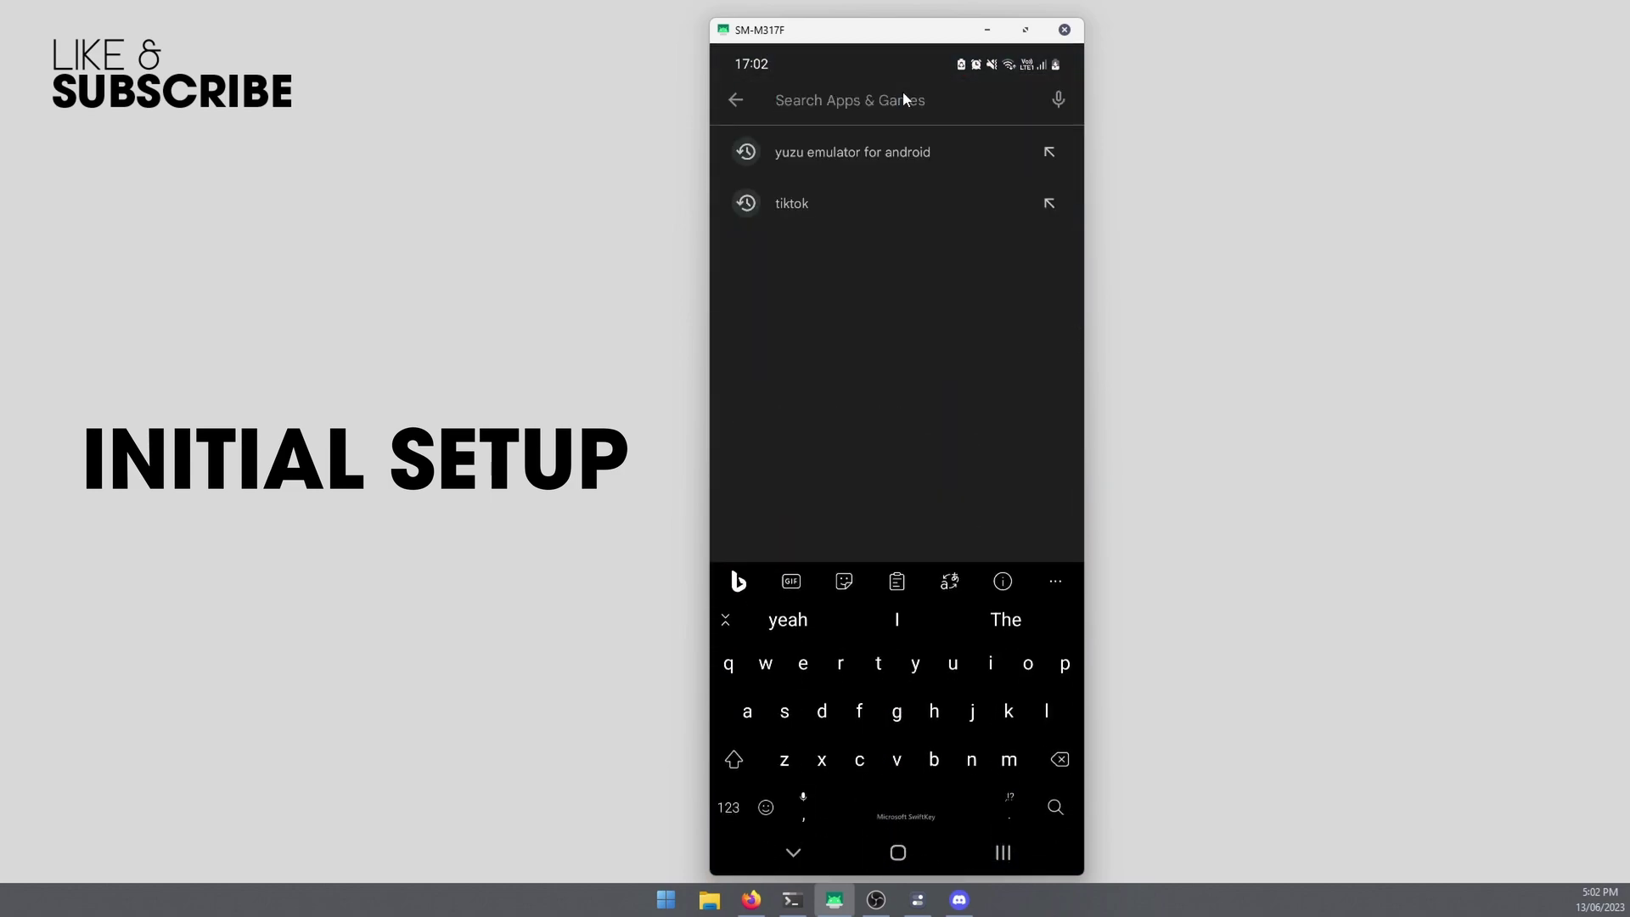
type("yuzu")
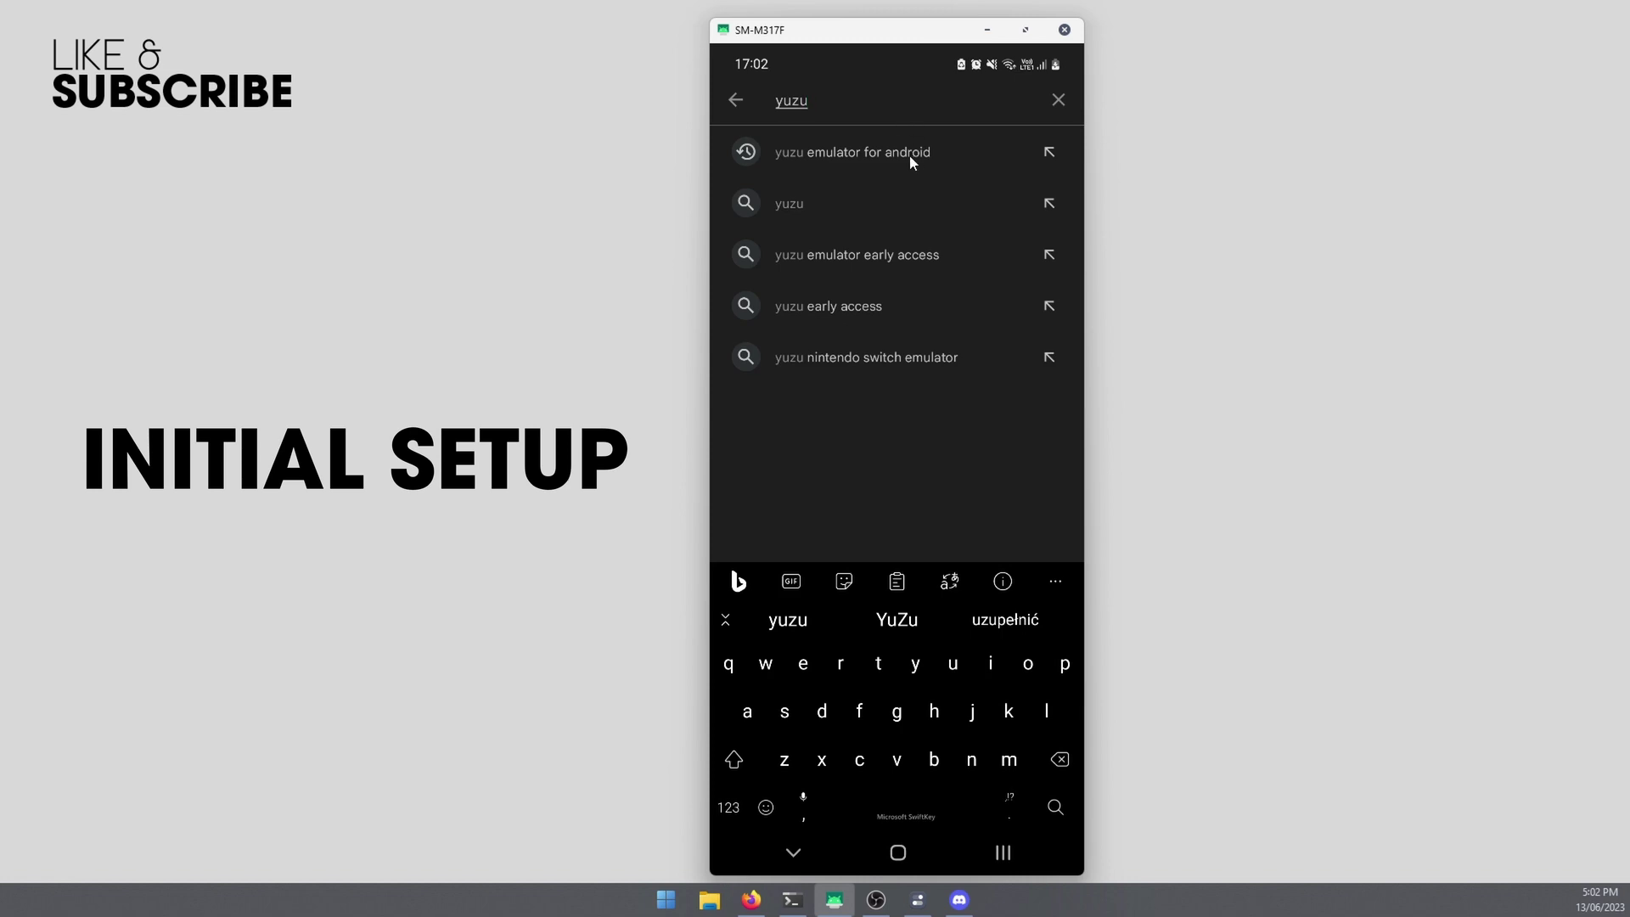
left_click(910, 154)
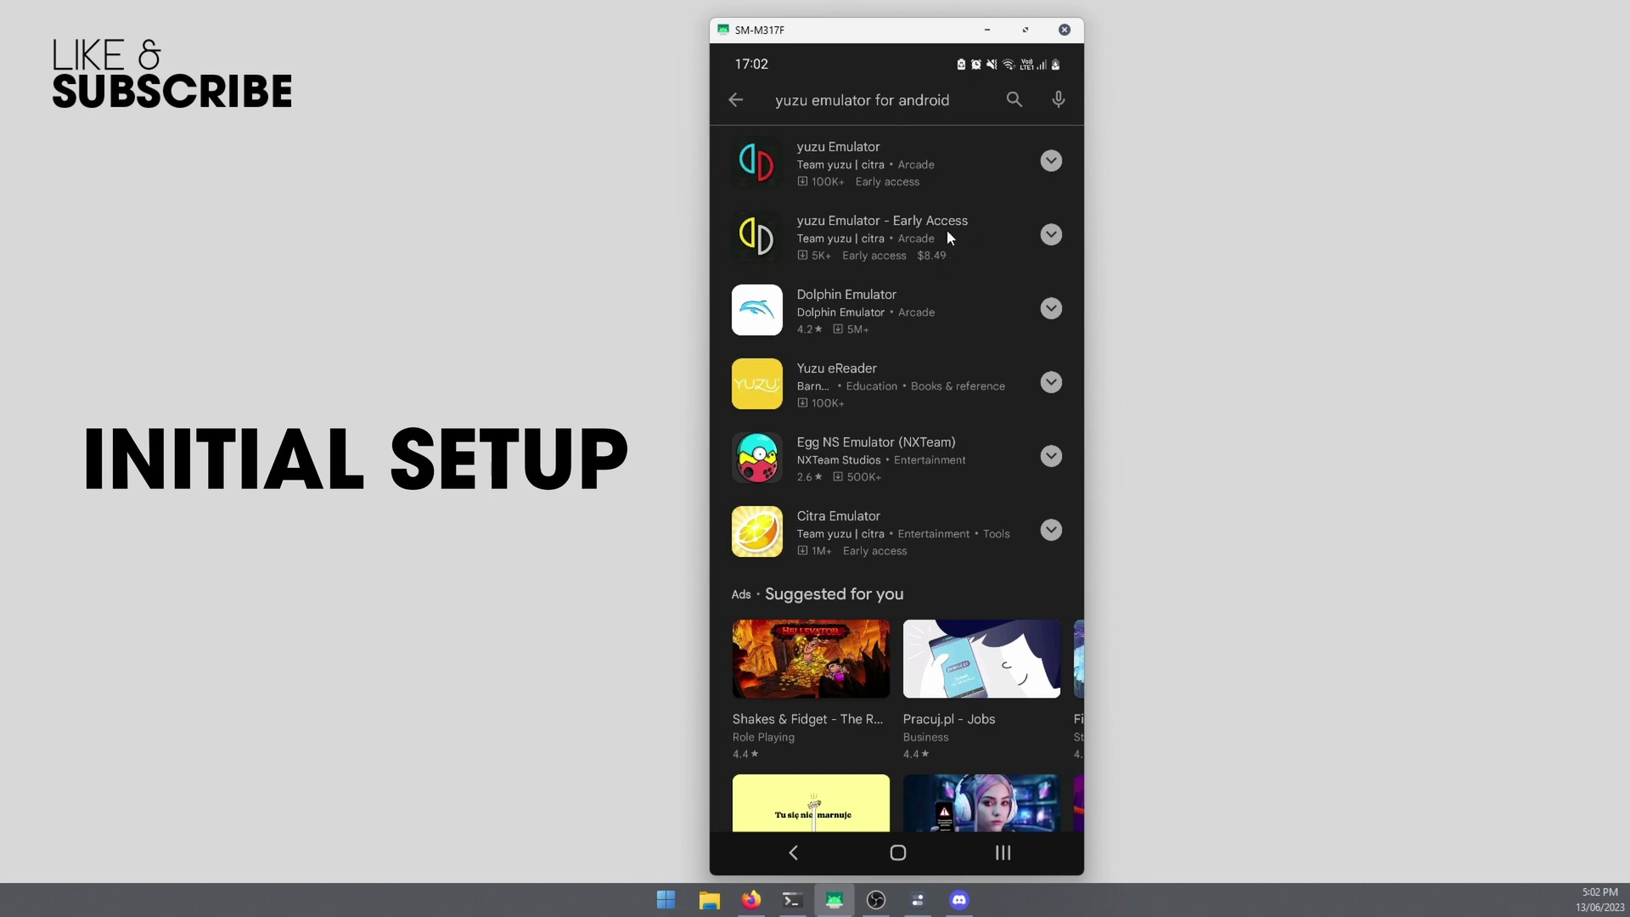
left_click(955, 157)
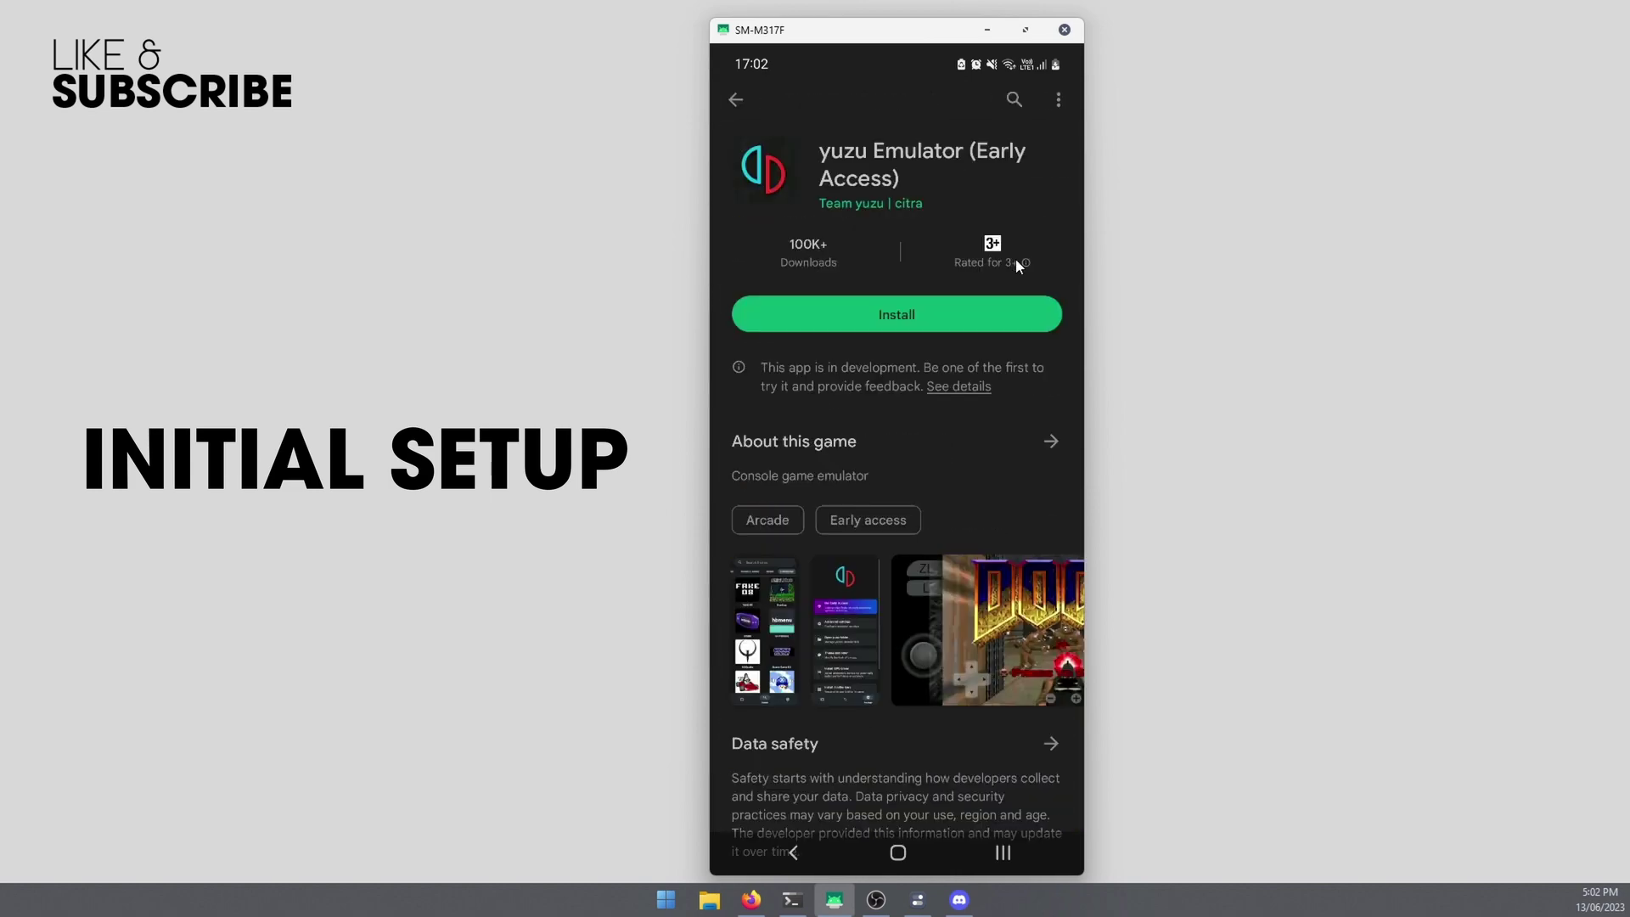
left_click(956, 305)
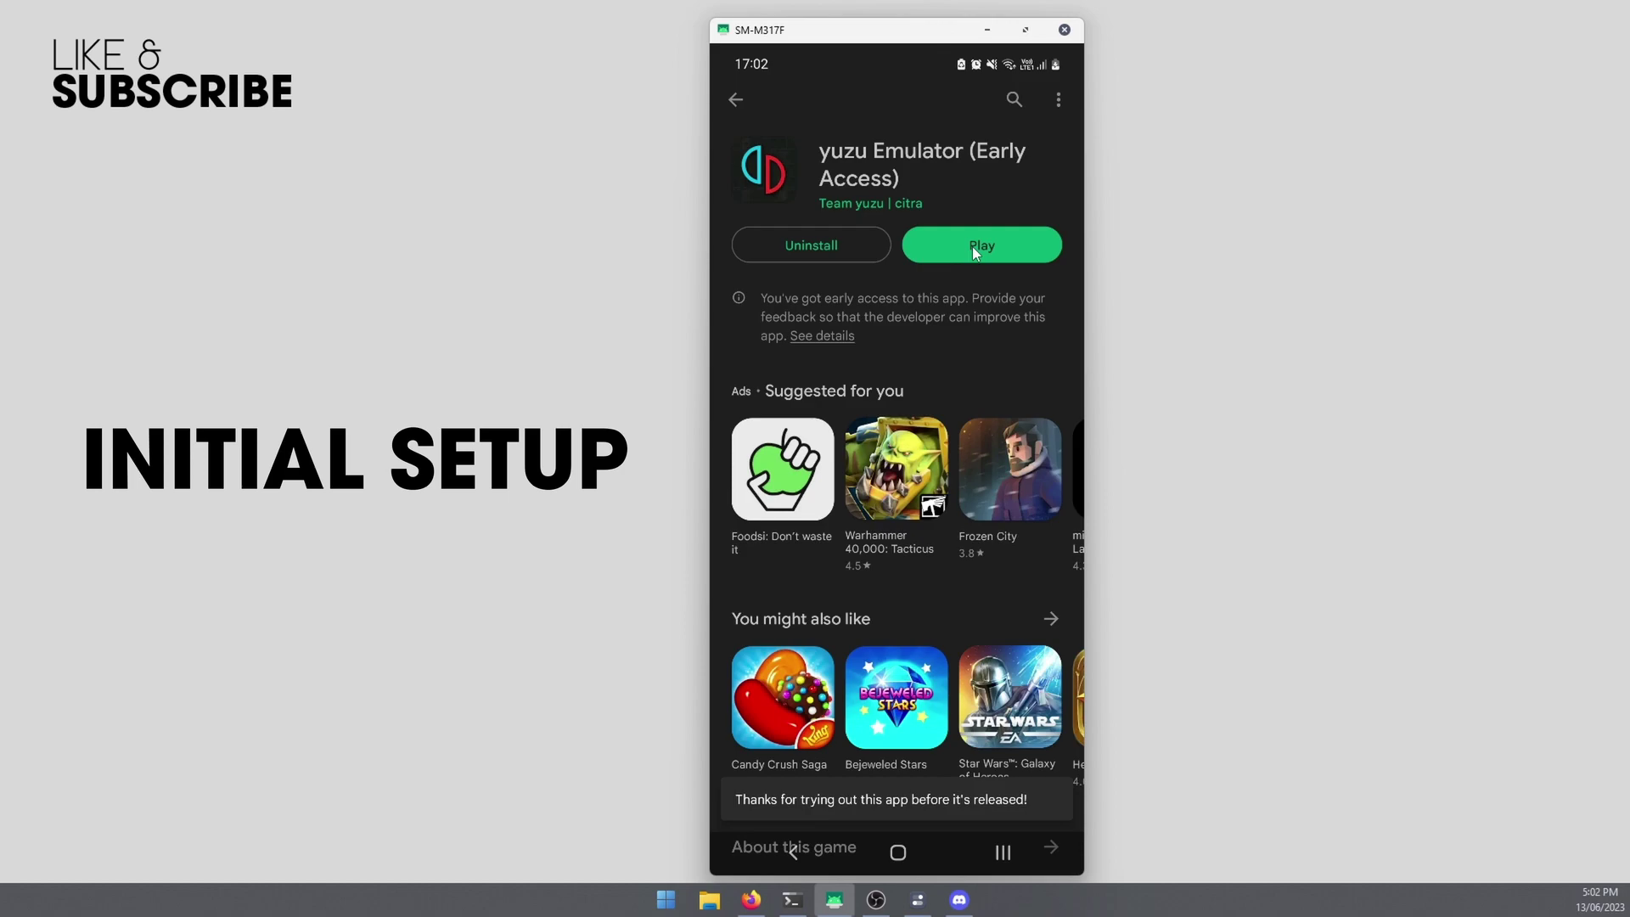
left_click(972, 246)
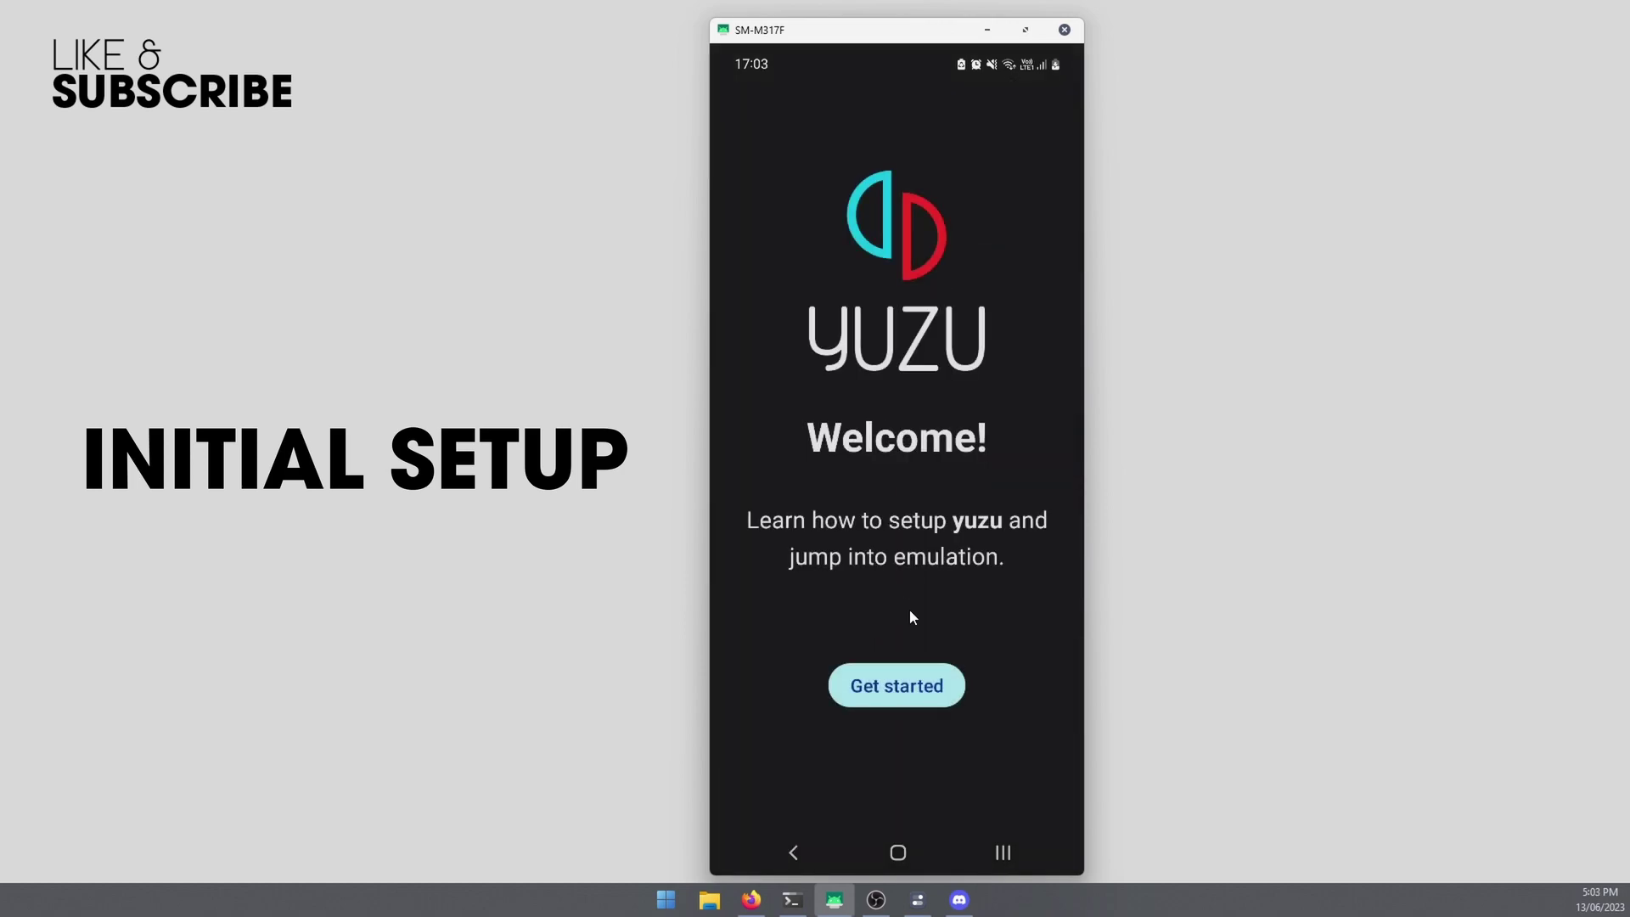
Install prod.keys from the YuZu/yuzu/keys folder and advance to the games folder step
left_click(910, 691)
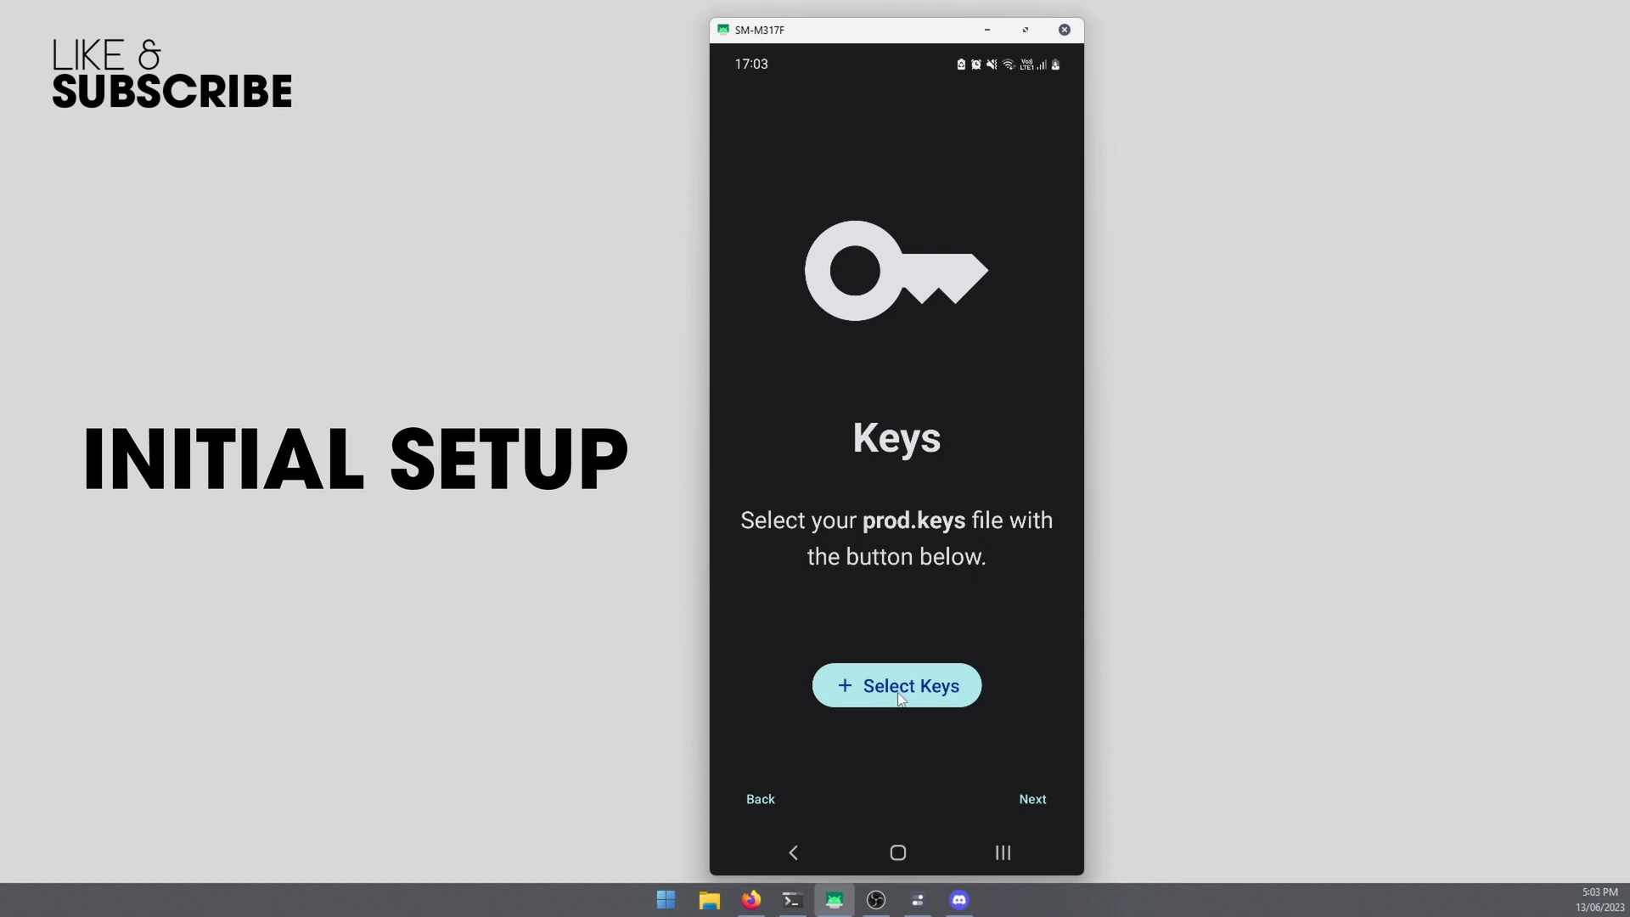
left_click(900, 694)
left_click(834, 142)
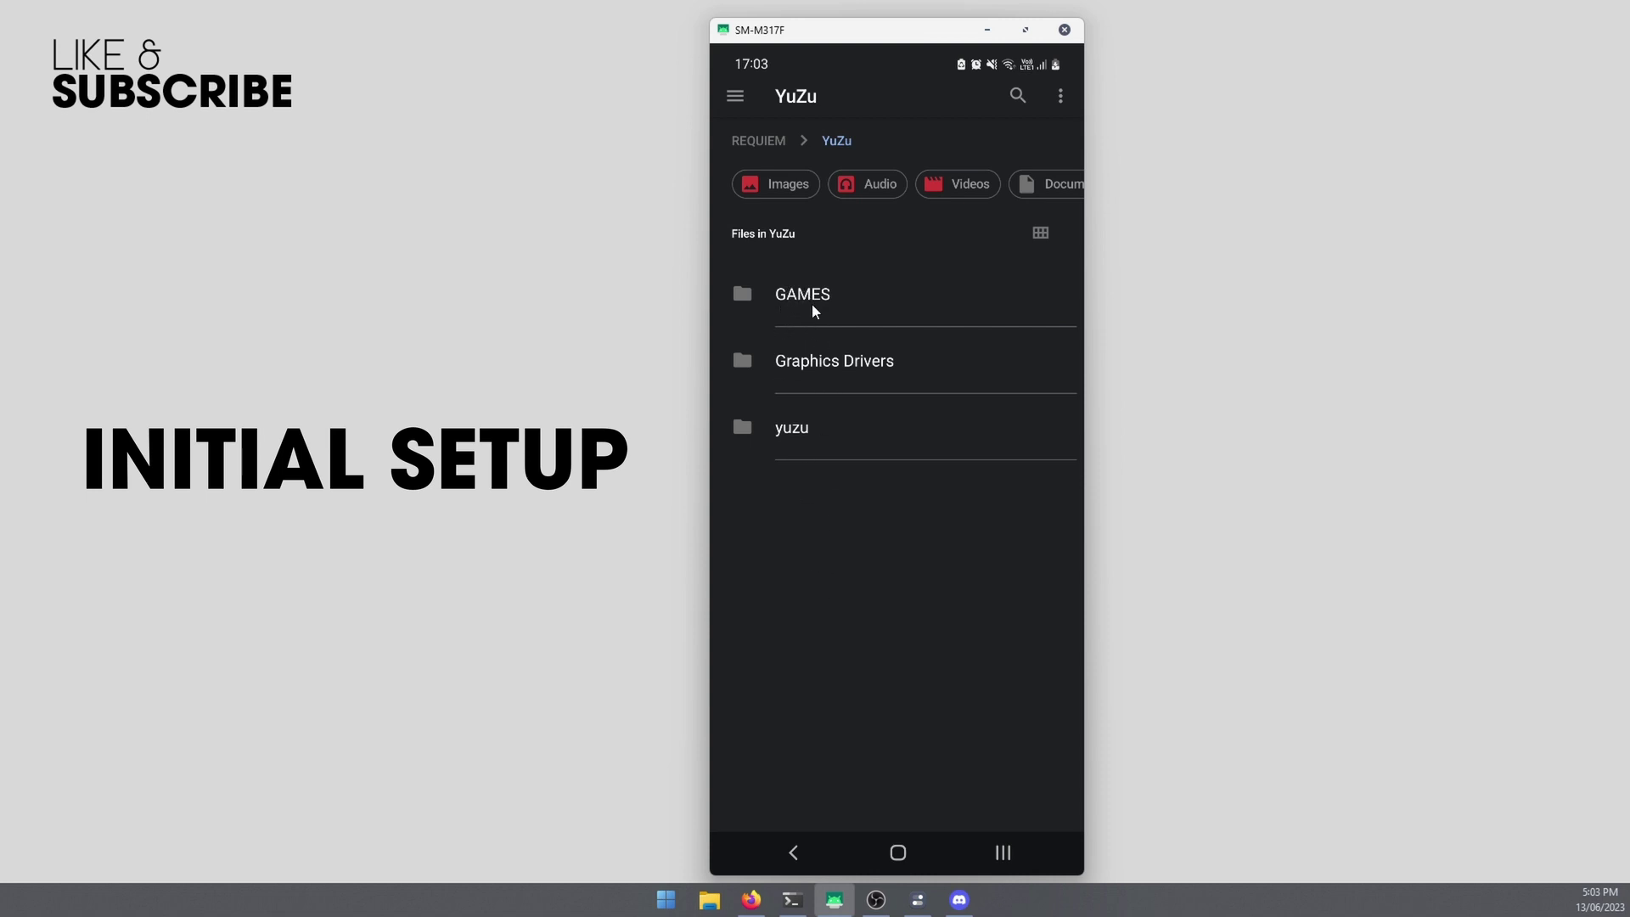
left_click(803, 437)
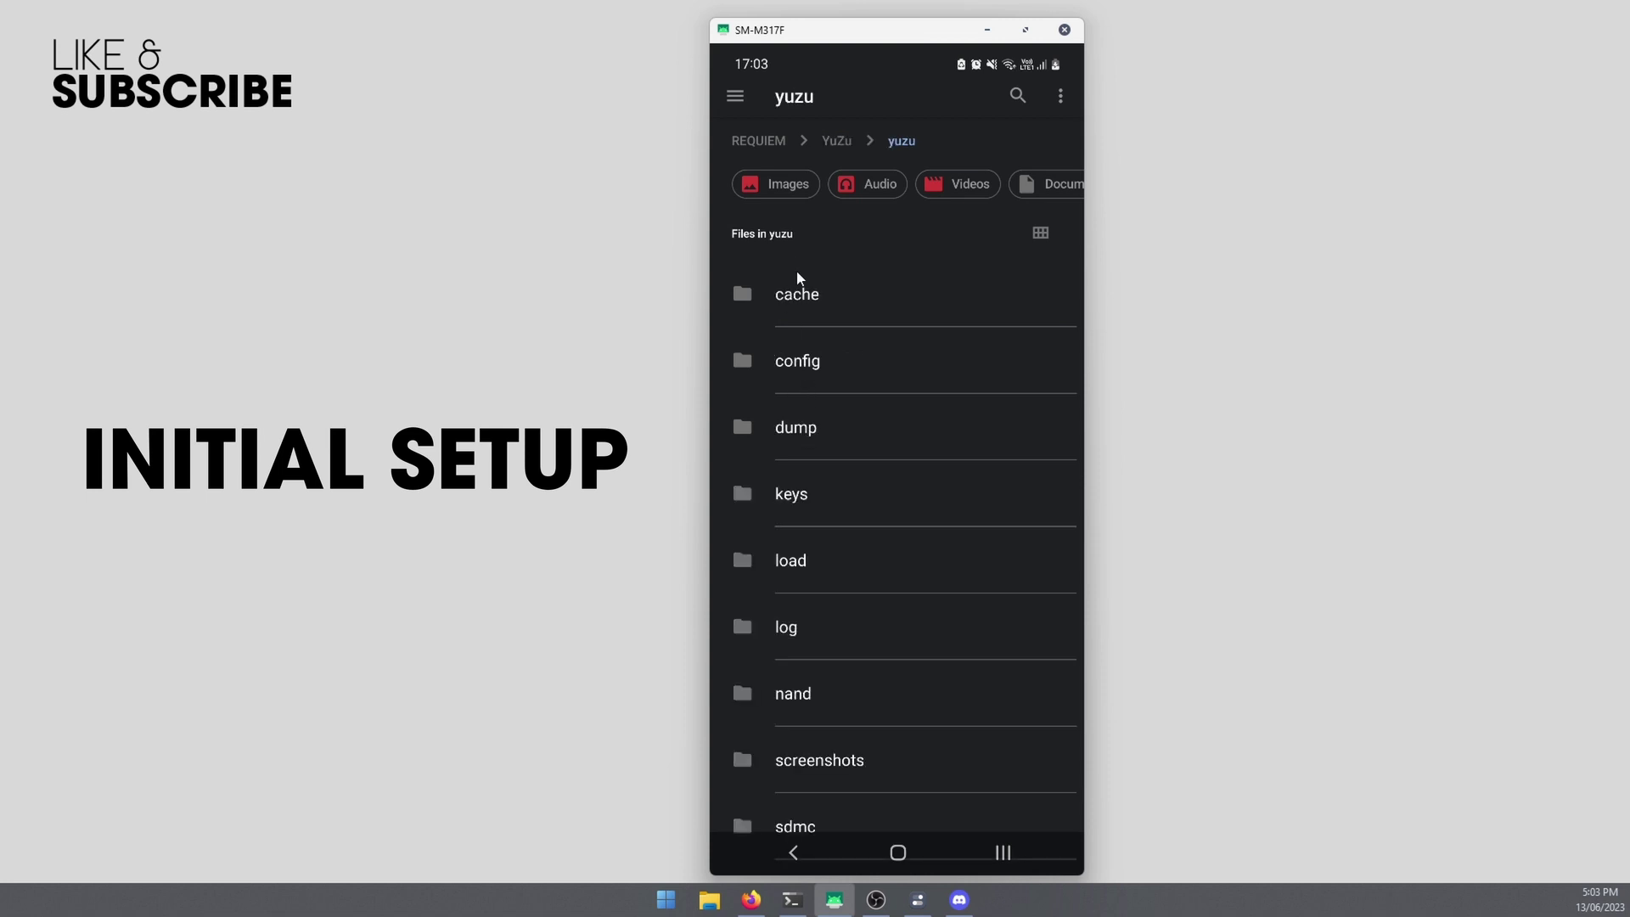
left_click(807, 500)
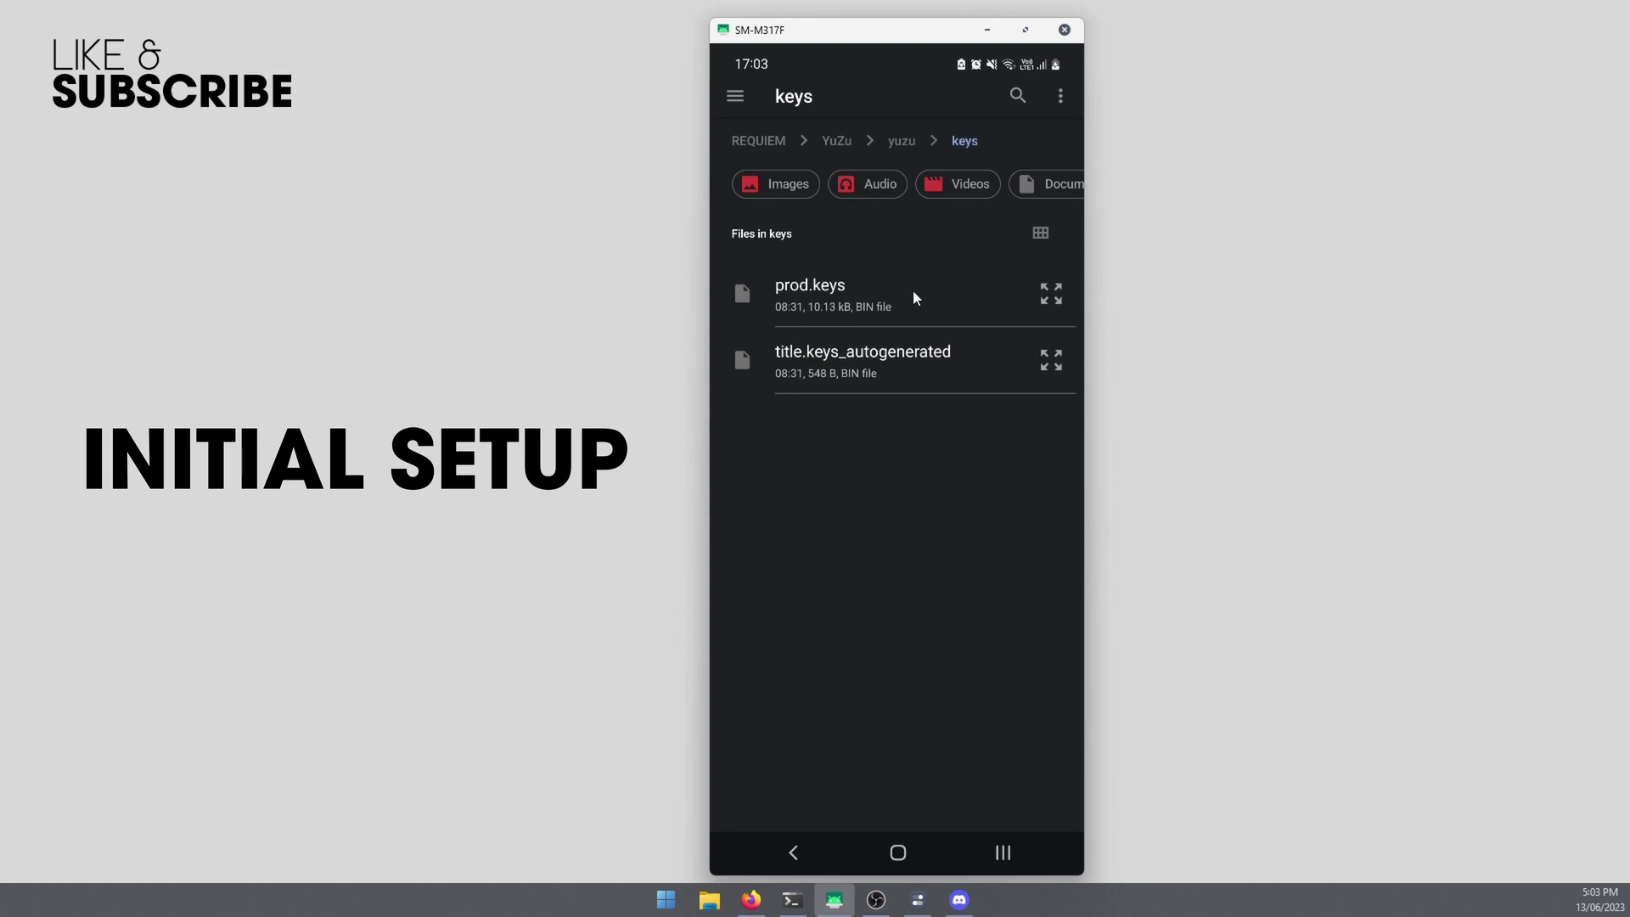
left_click(912, 290)
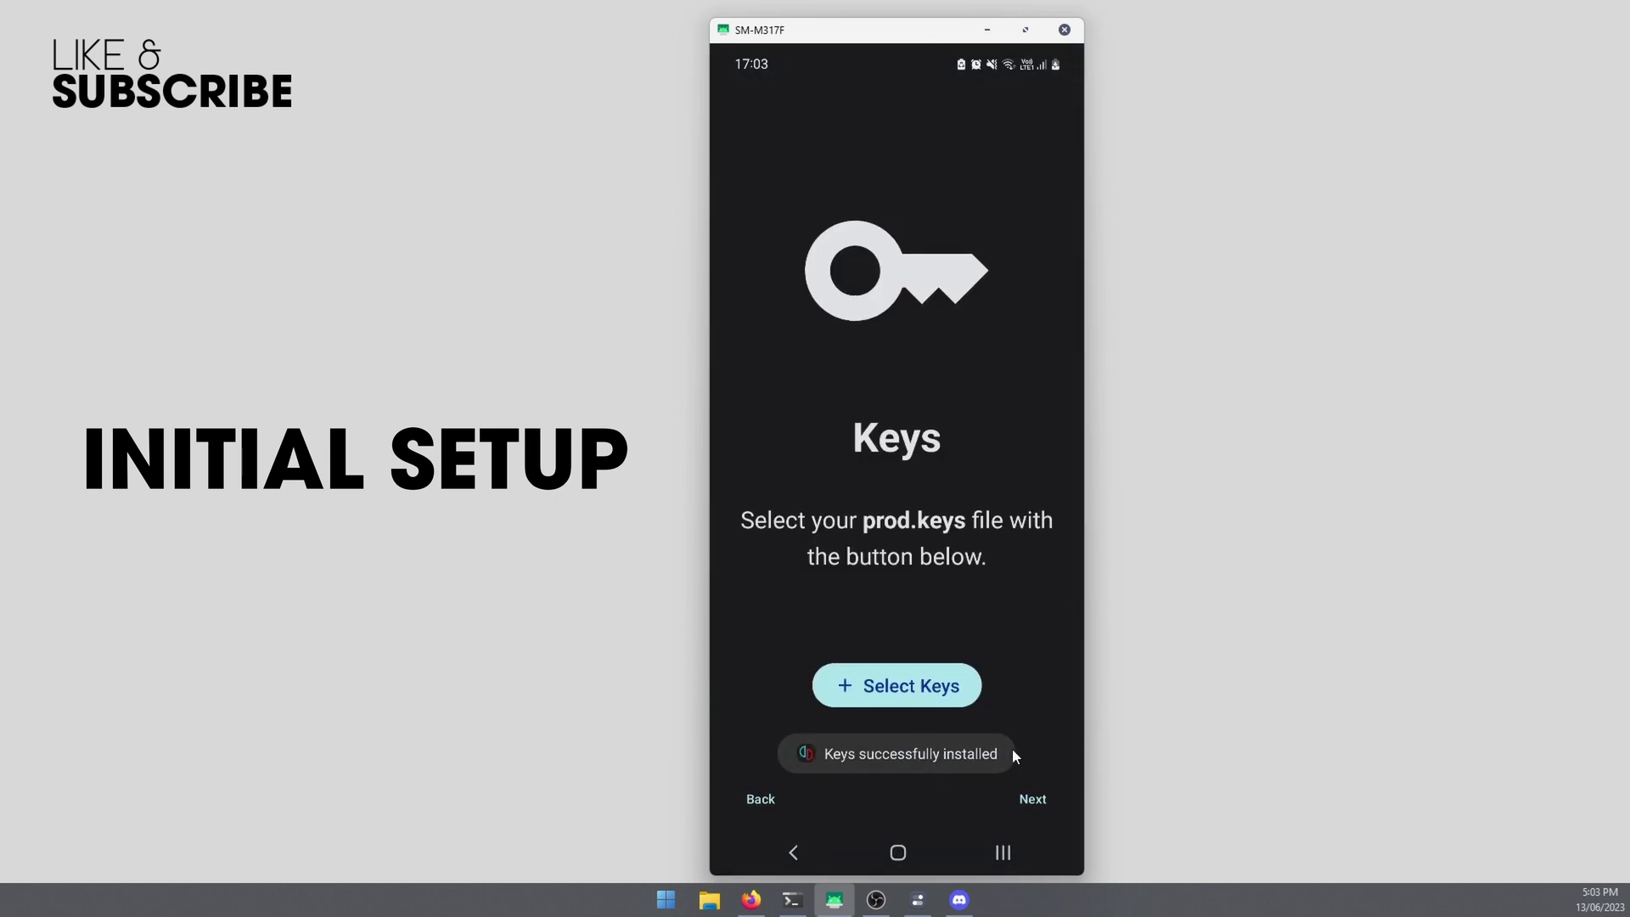
left_click(1033, 799)
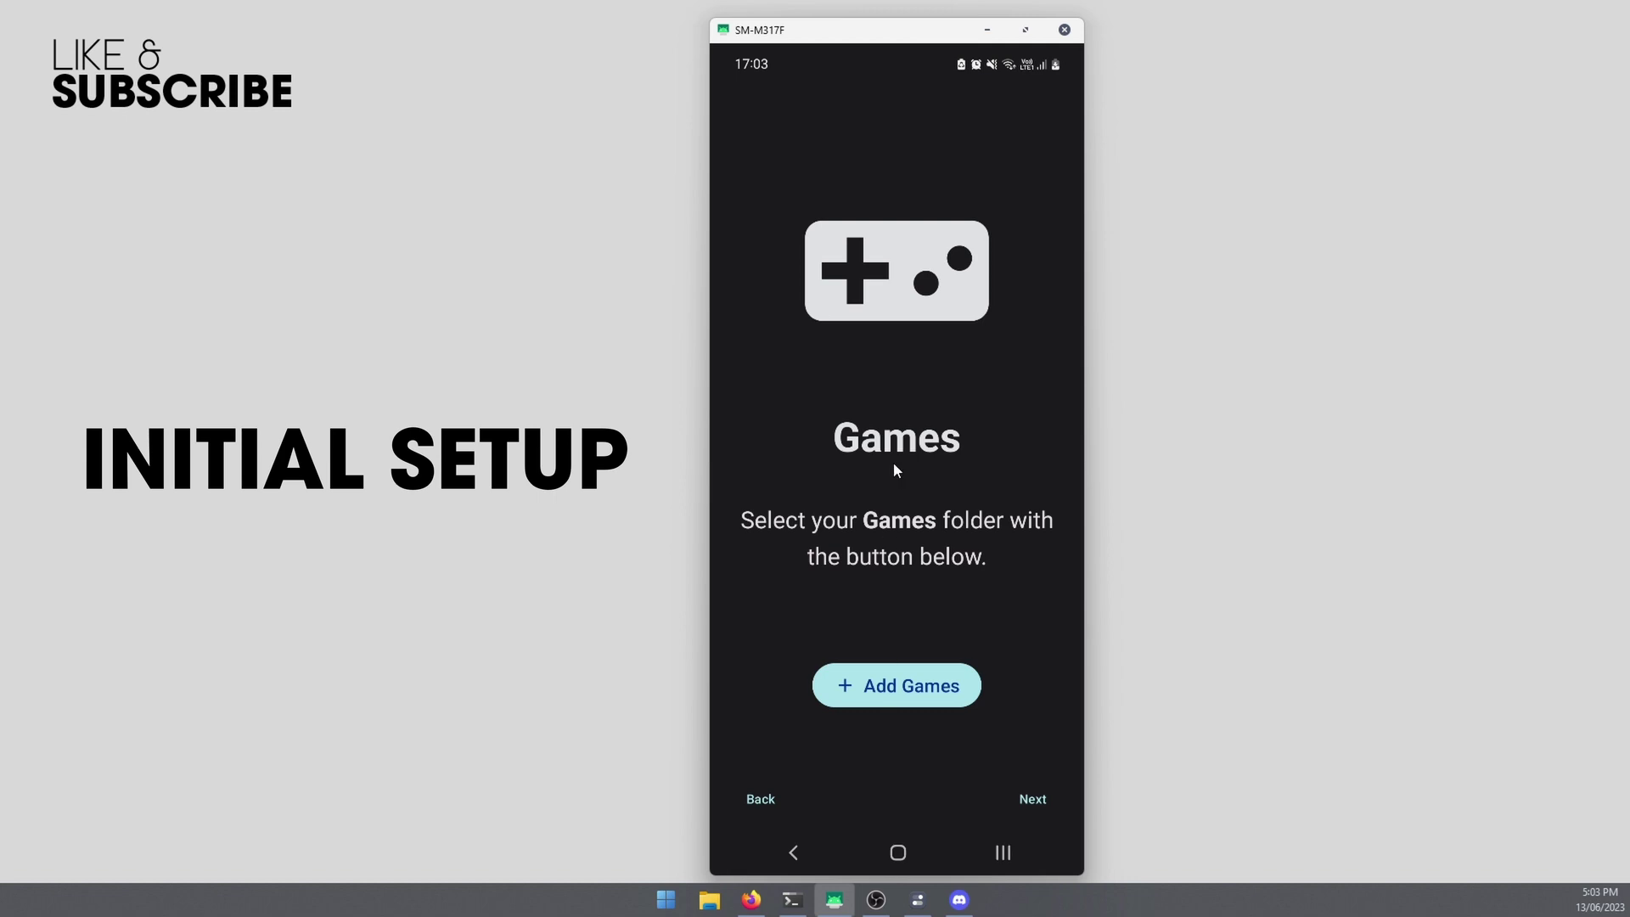
Add YuZu/GAMES/Pokemon Sword as the games folder, allow access, and finish setup
left_click(901, 685)
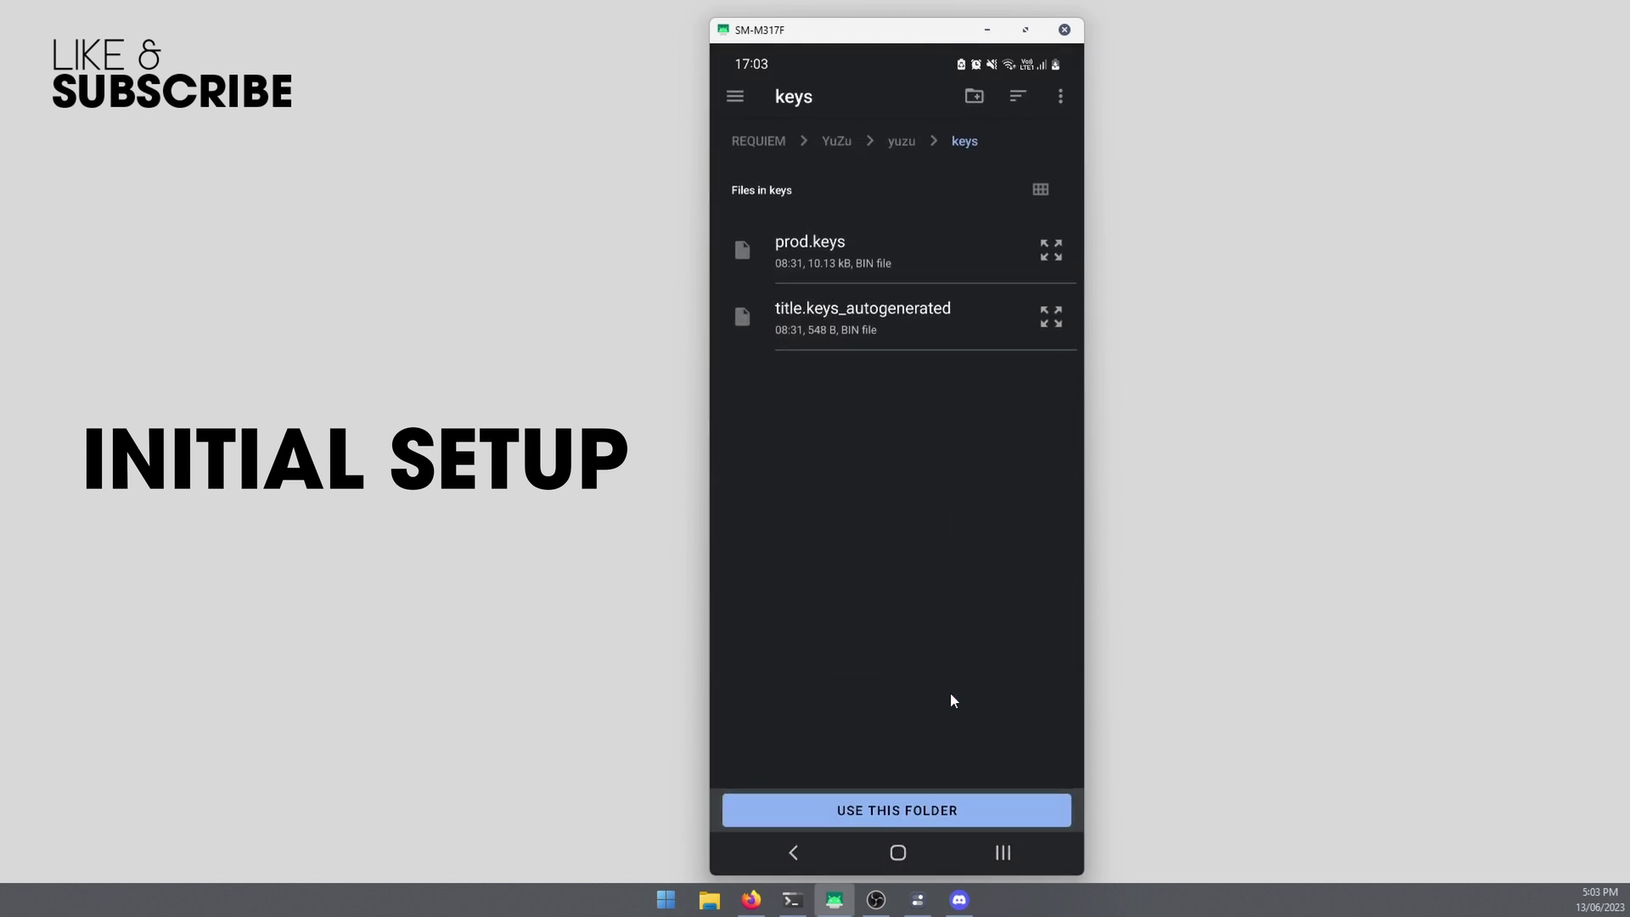
left_click(836, 140)
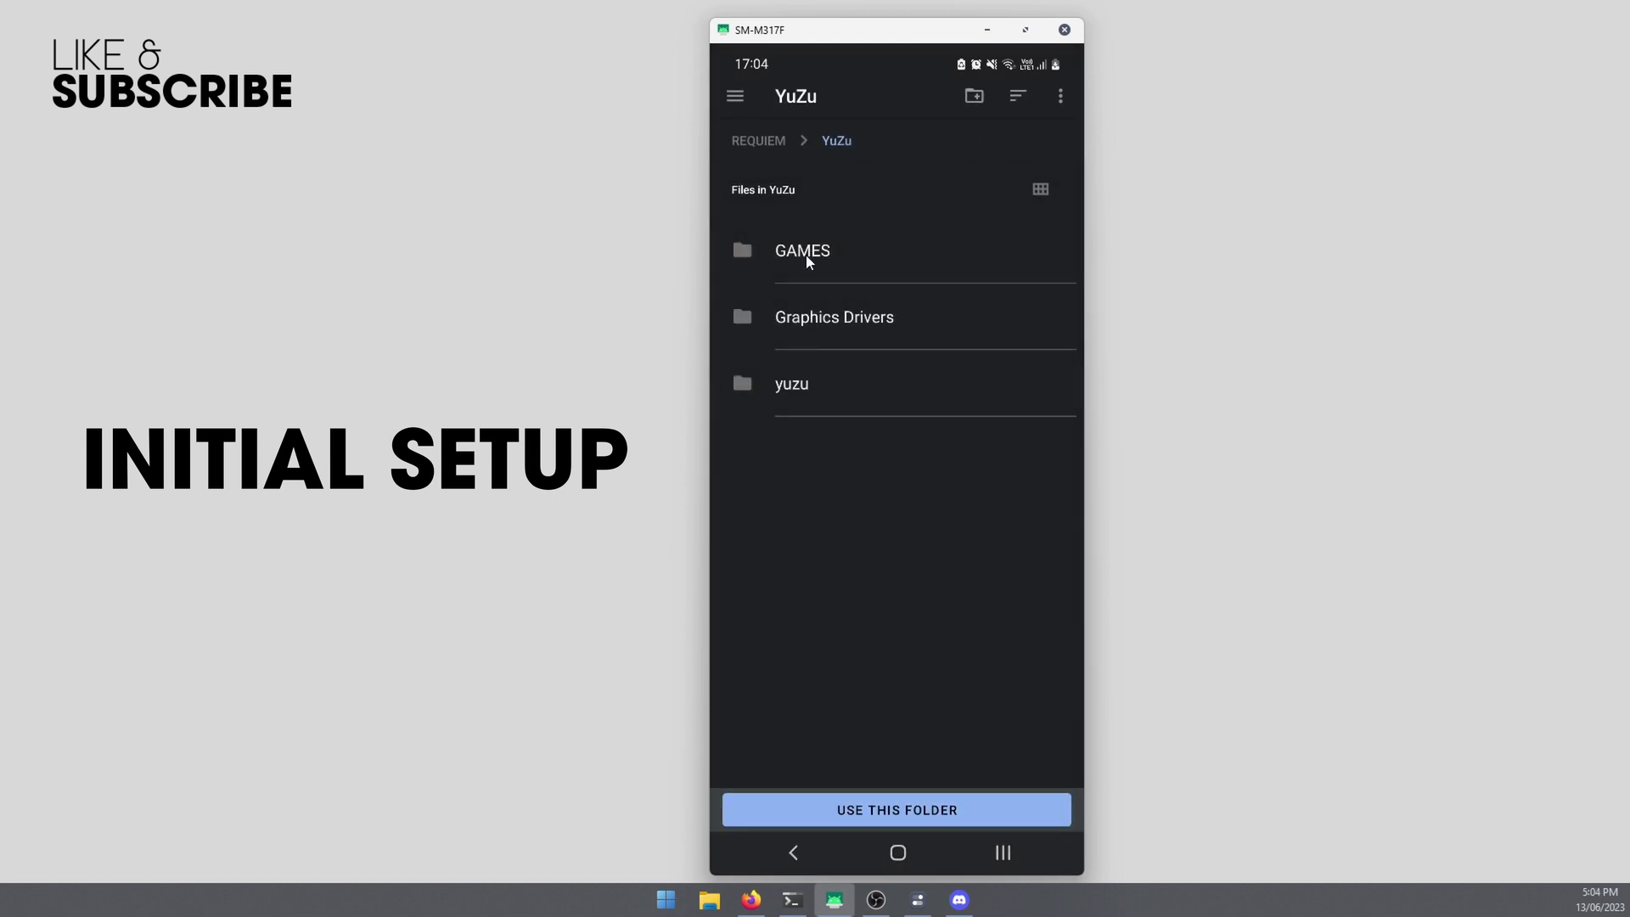
left_click(806, 253)
left_click(867, 259)
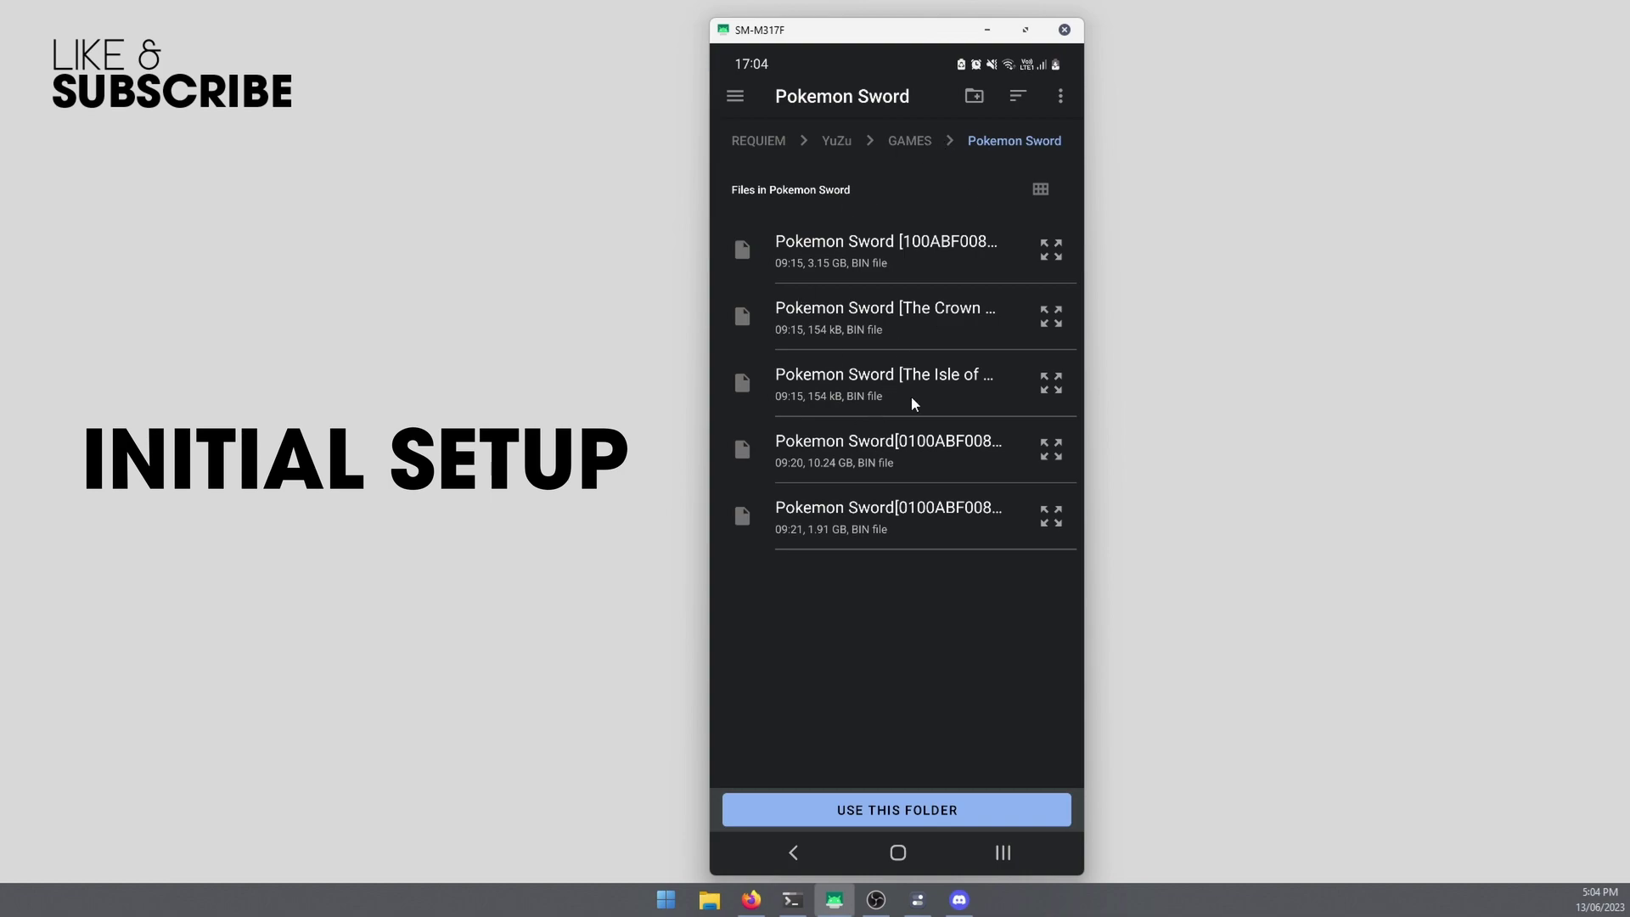
left_click(883, 810)
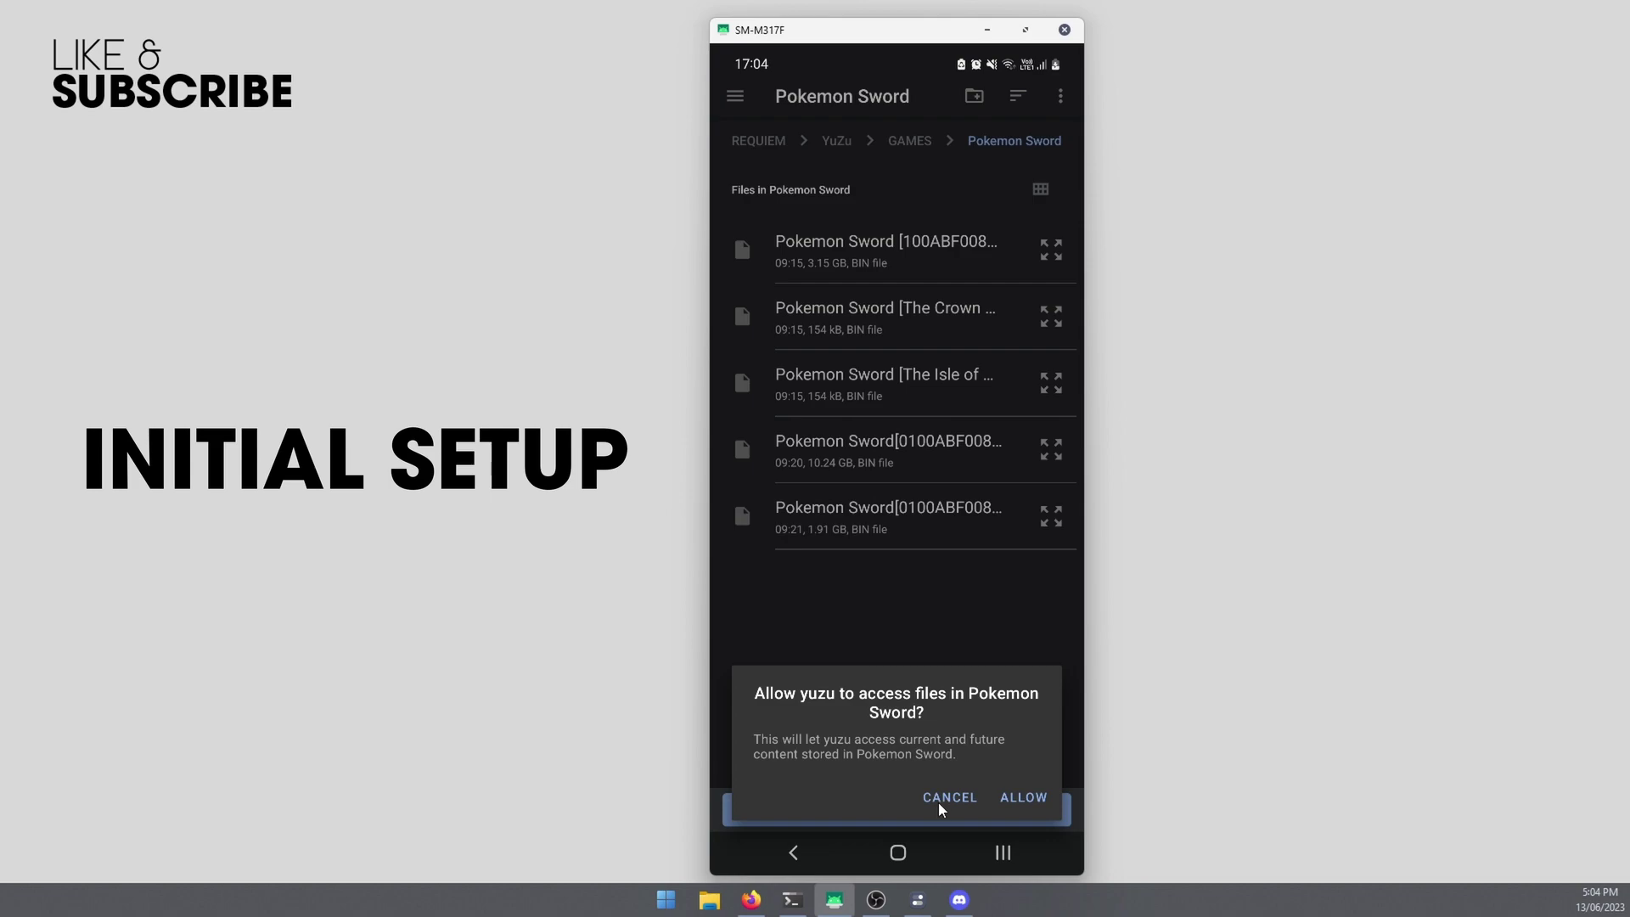
left_click(1022, 797)
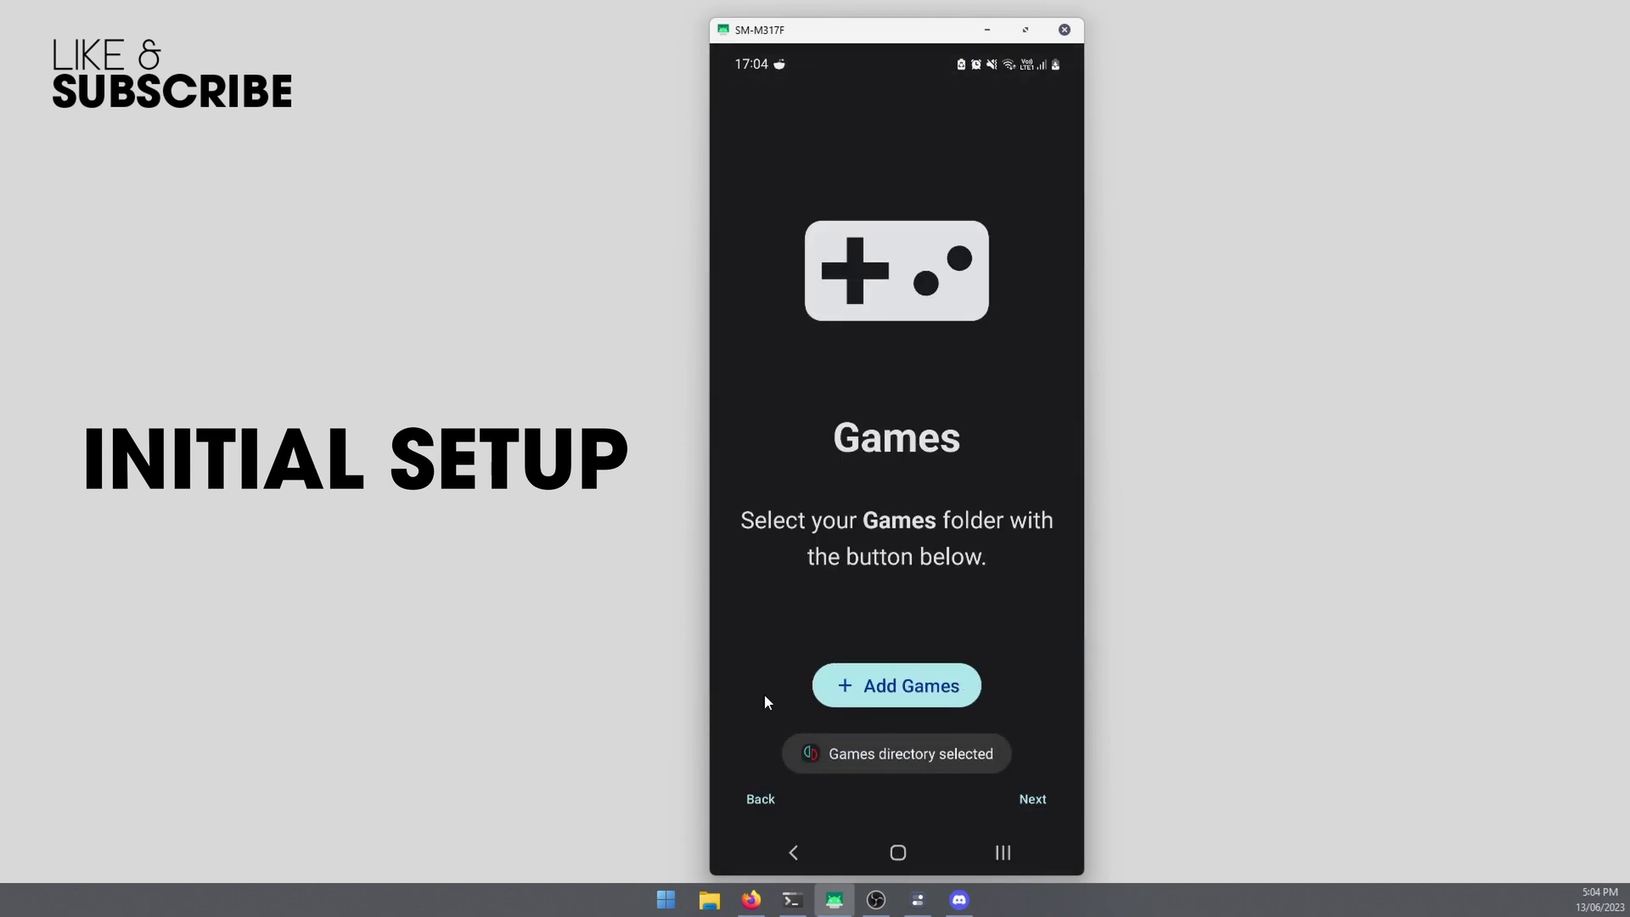
left_click(1032, 799)
left_click(898, 685)
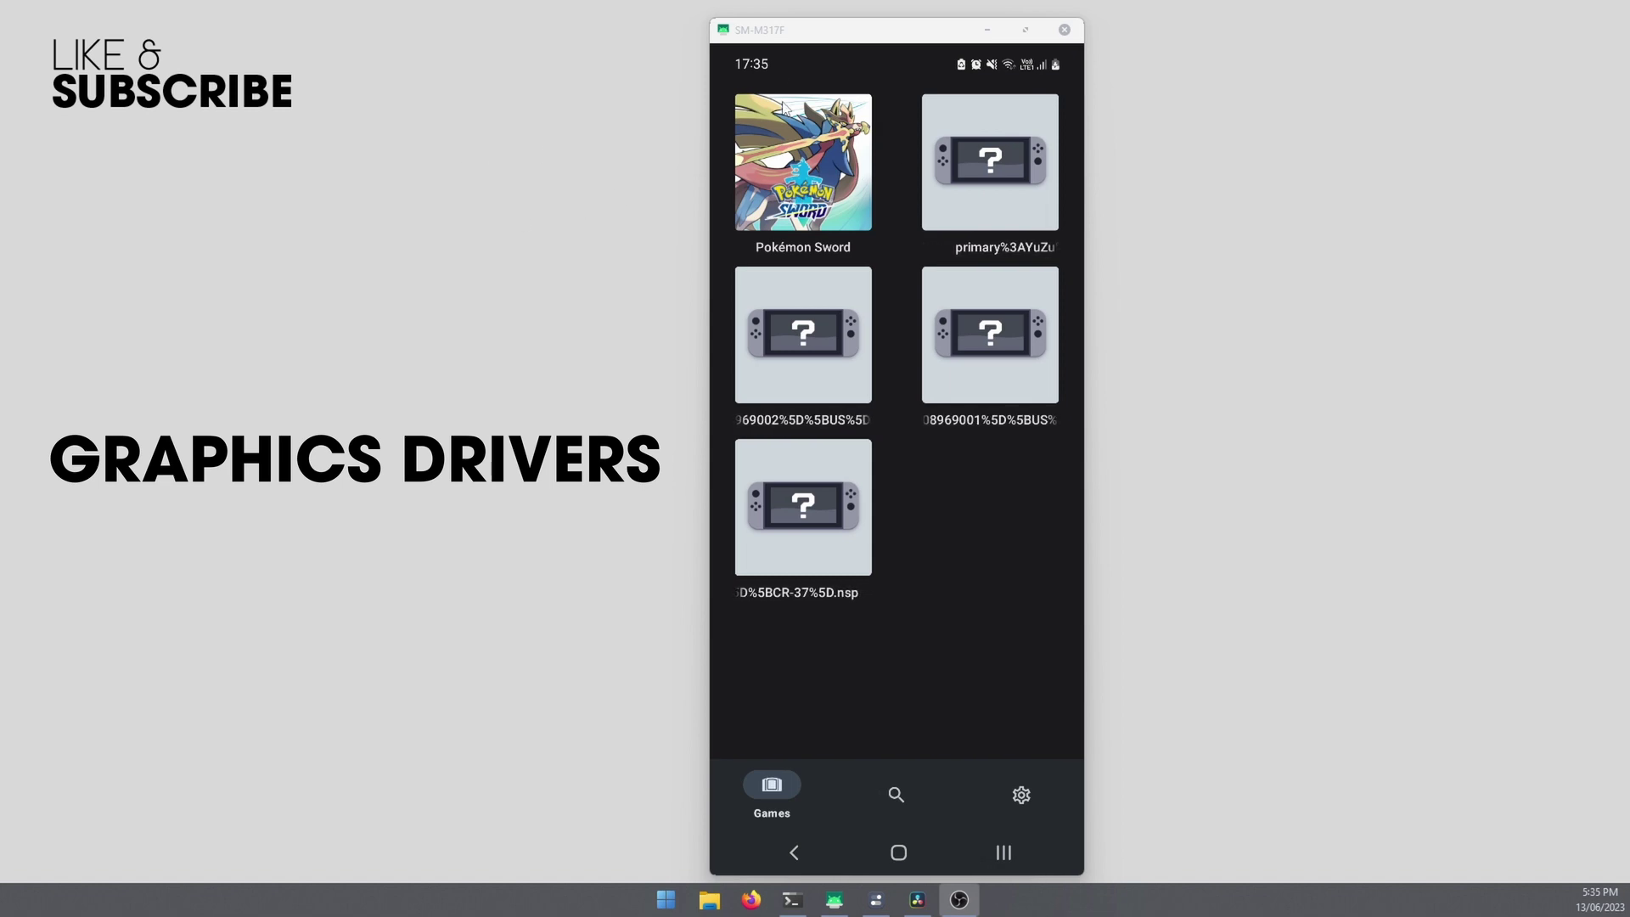
Launch Pokémon Sword, dismiss the video core error, and reopen yuzu from the home screen
left_click(815, 157)
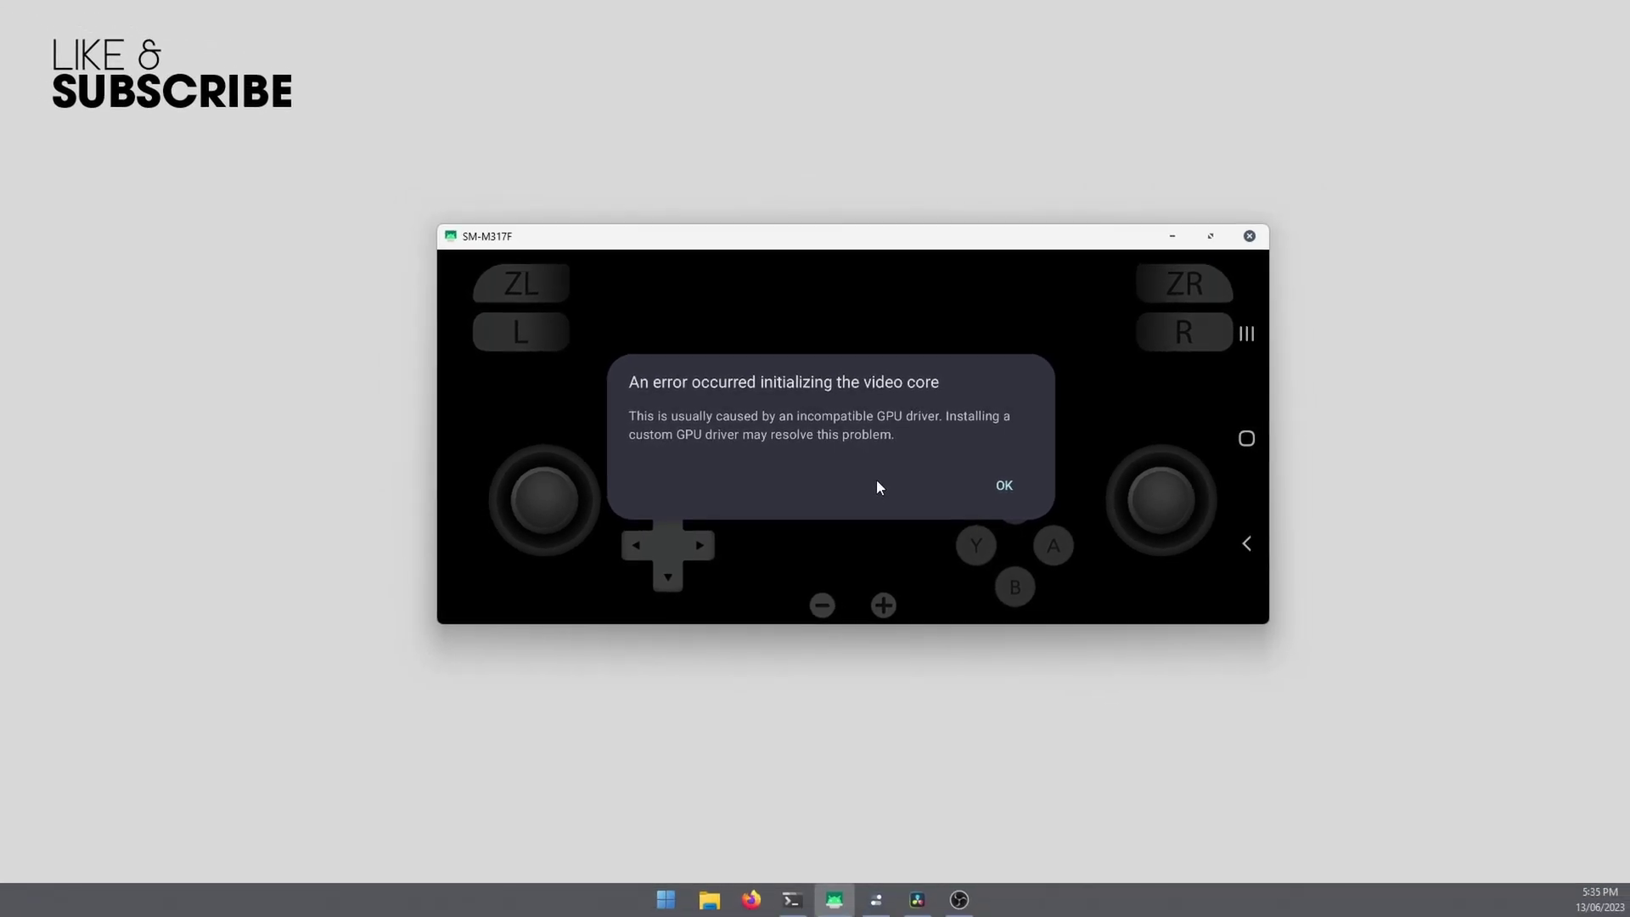
left_click(1007, 487)
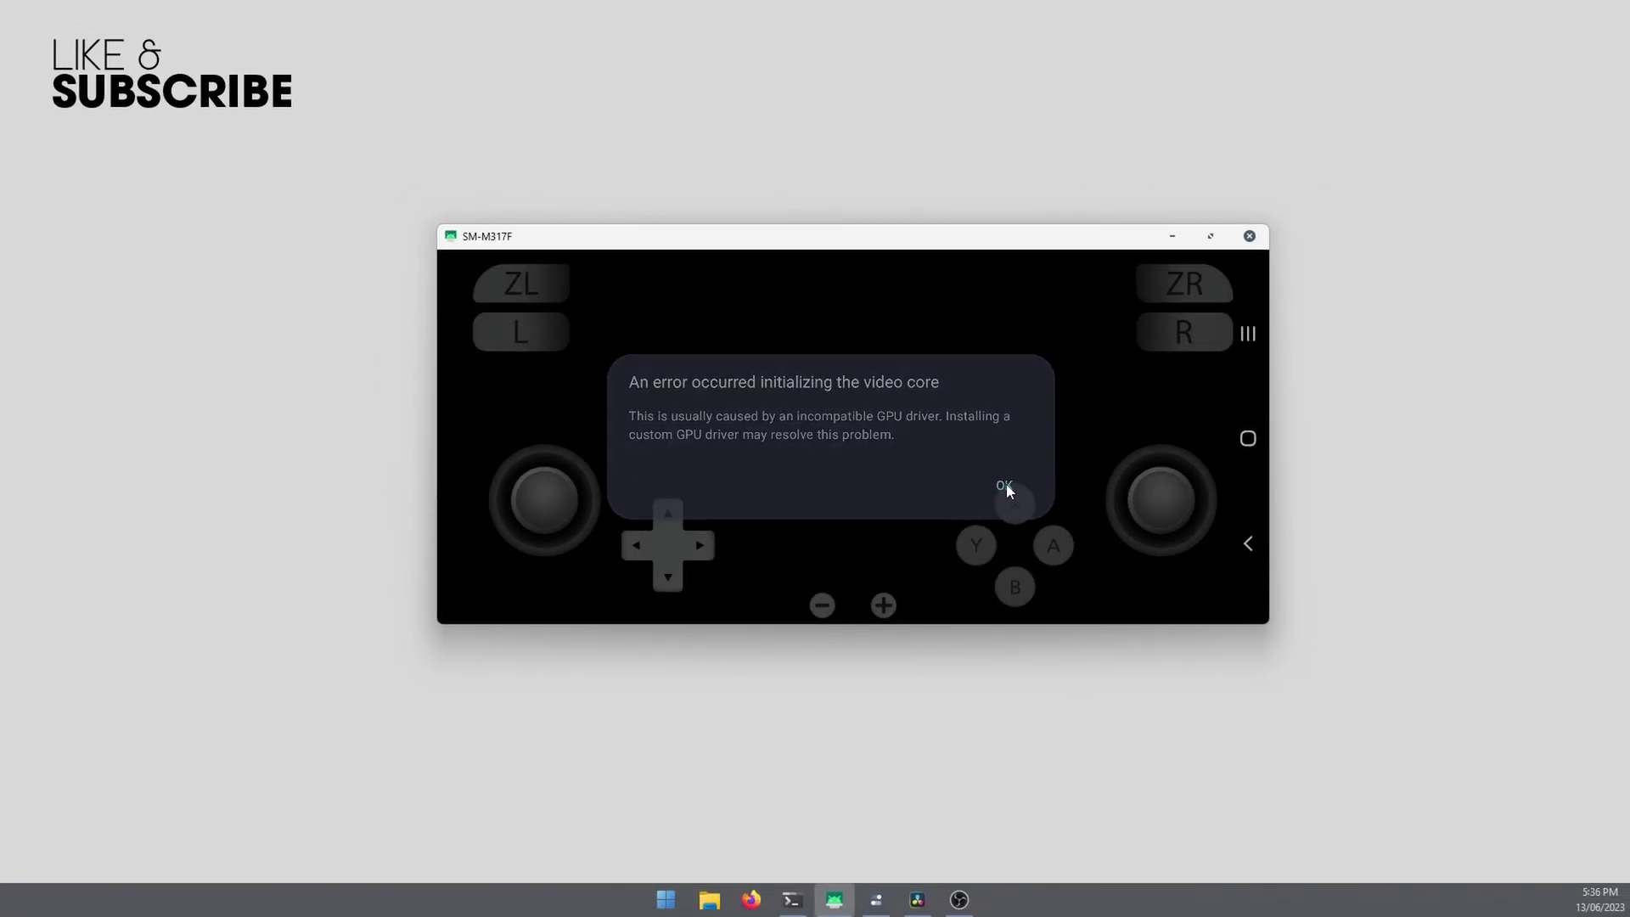
left_click(1247, 544)
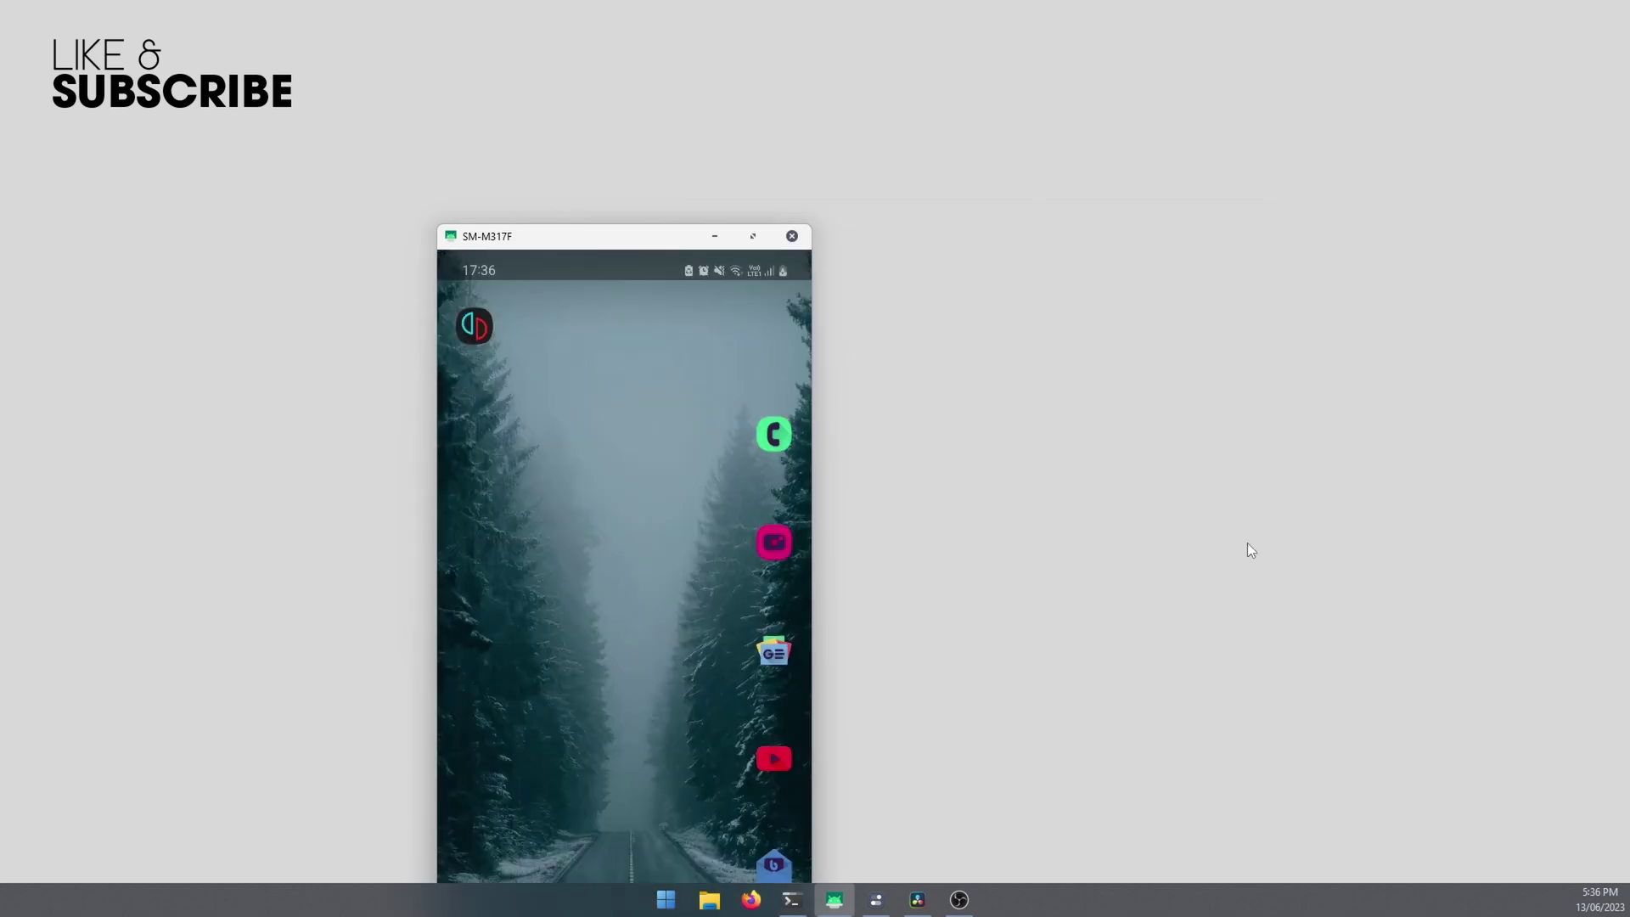
left_click_drag(556, 237, 803, 39)
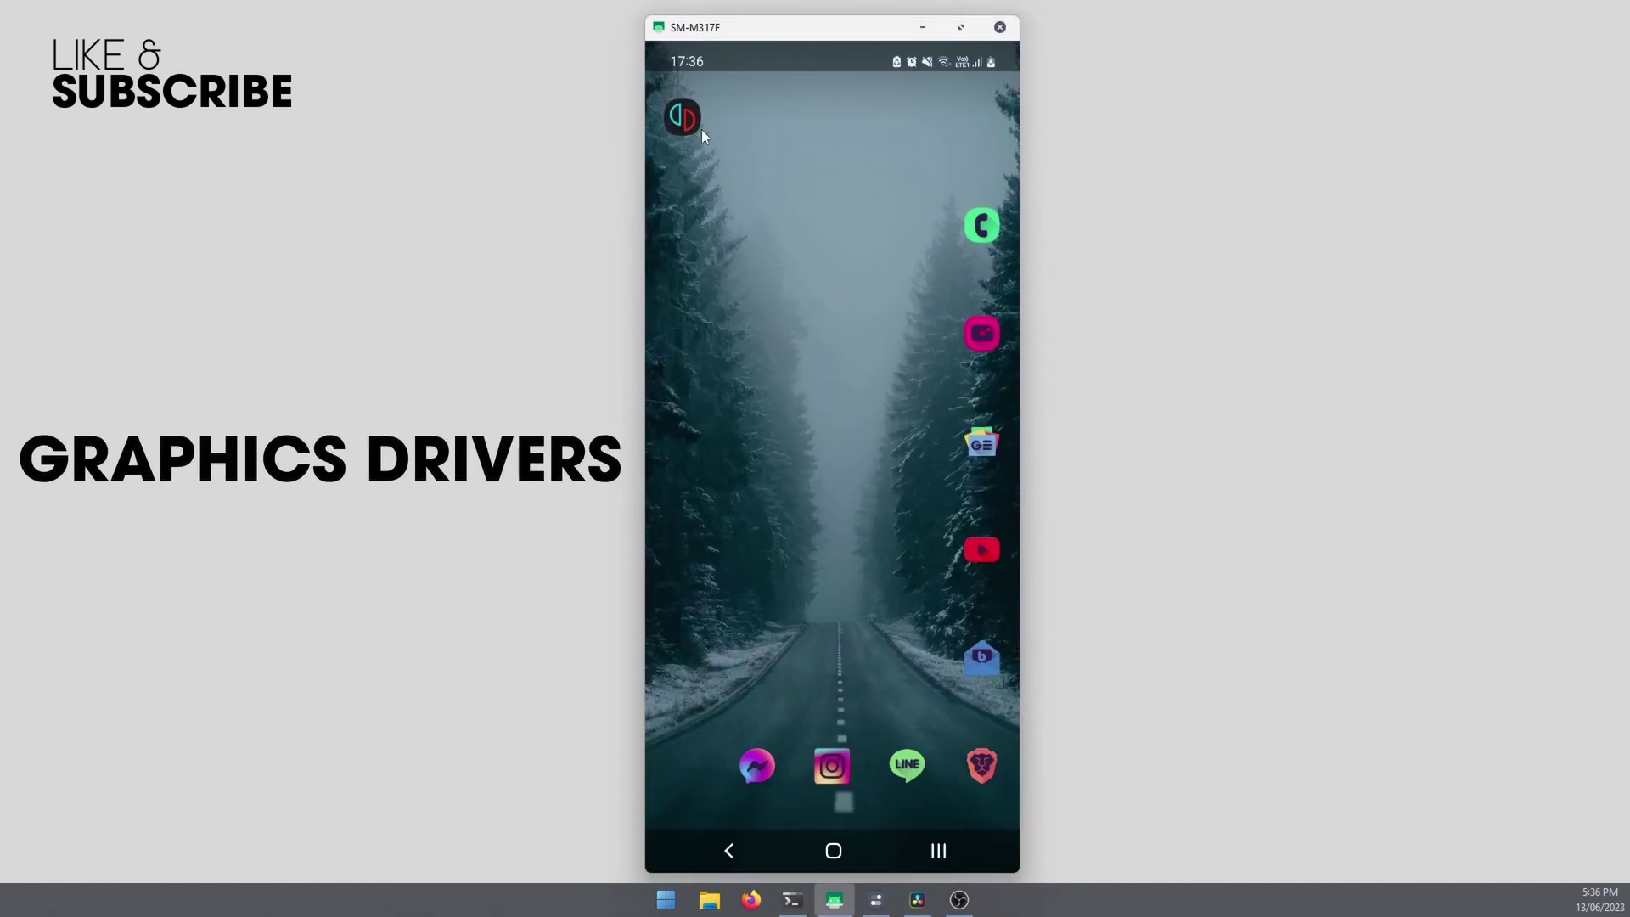
left_click(688, 119)
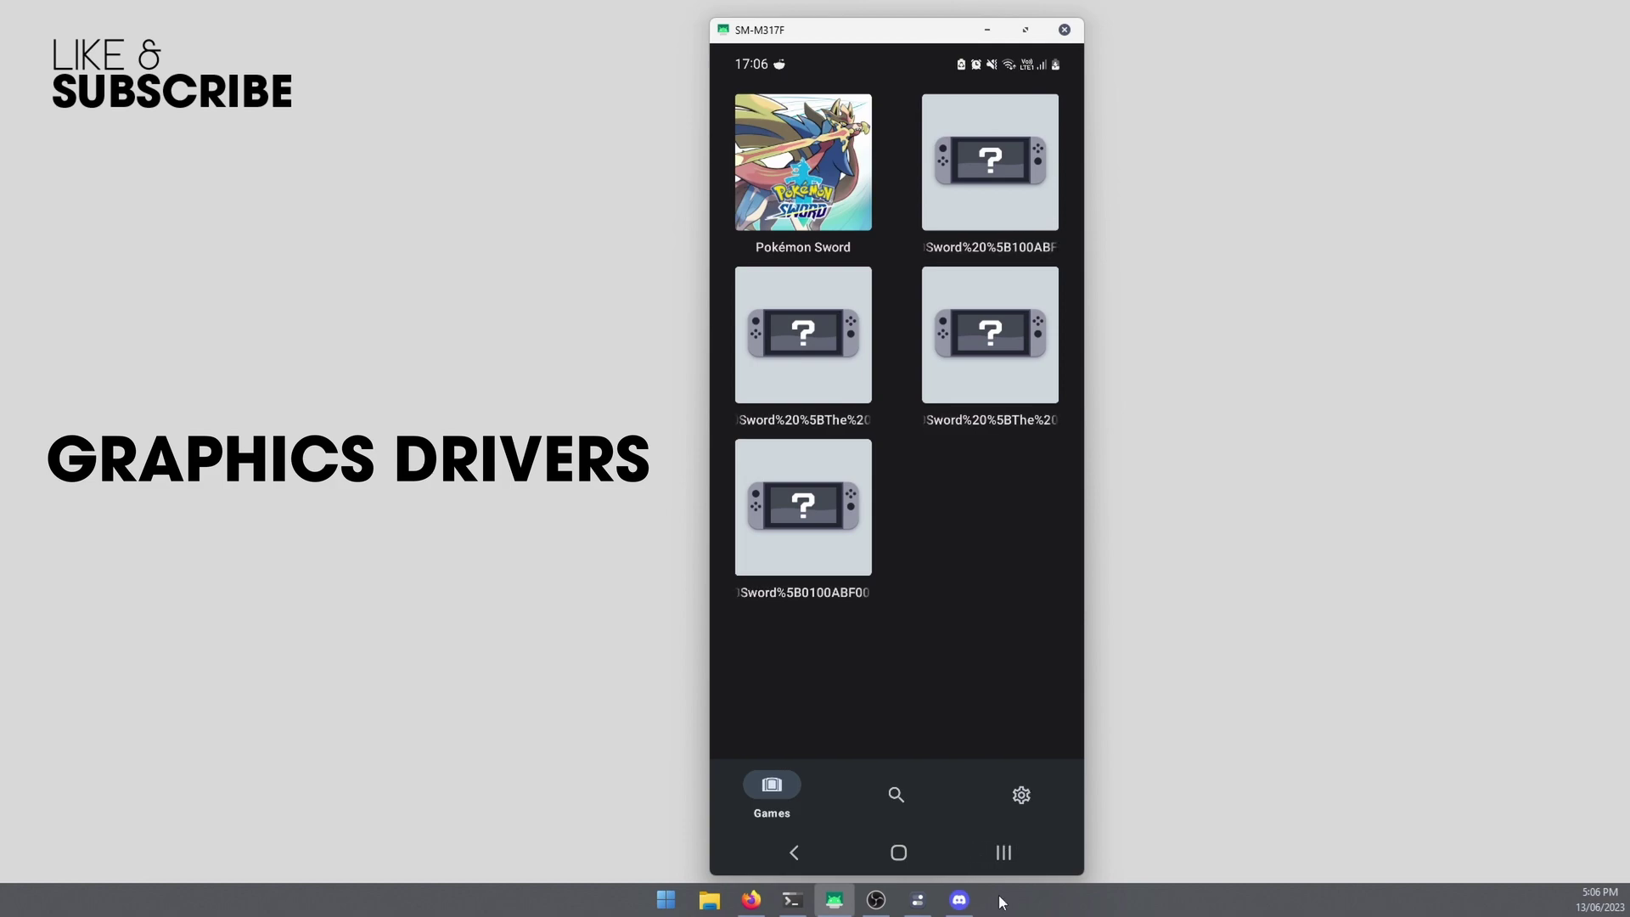
left_click(958, 900)
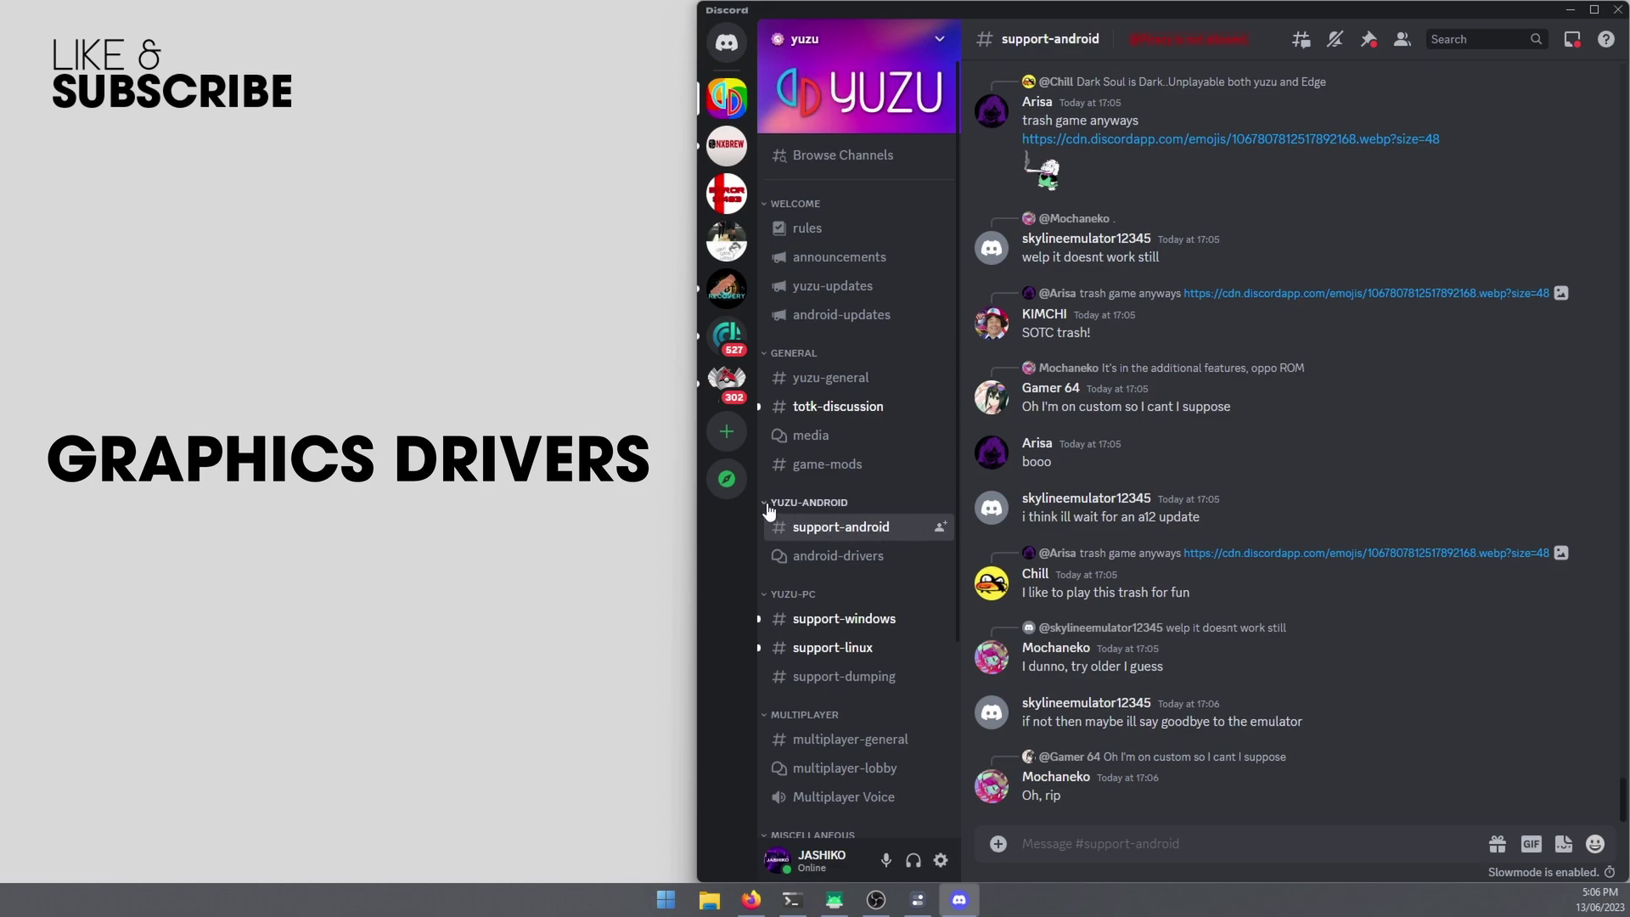
left_click(839, 555)
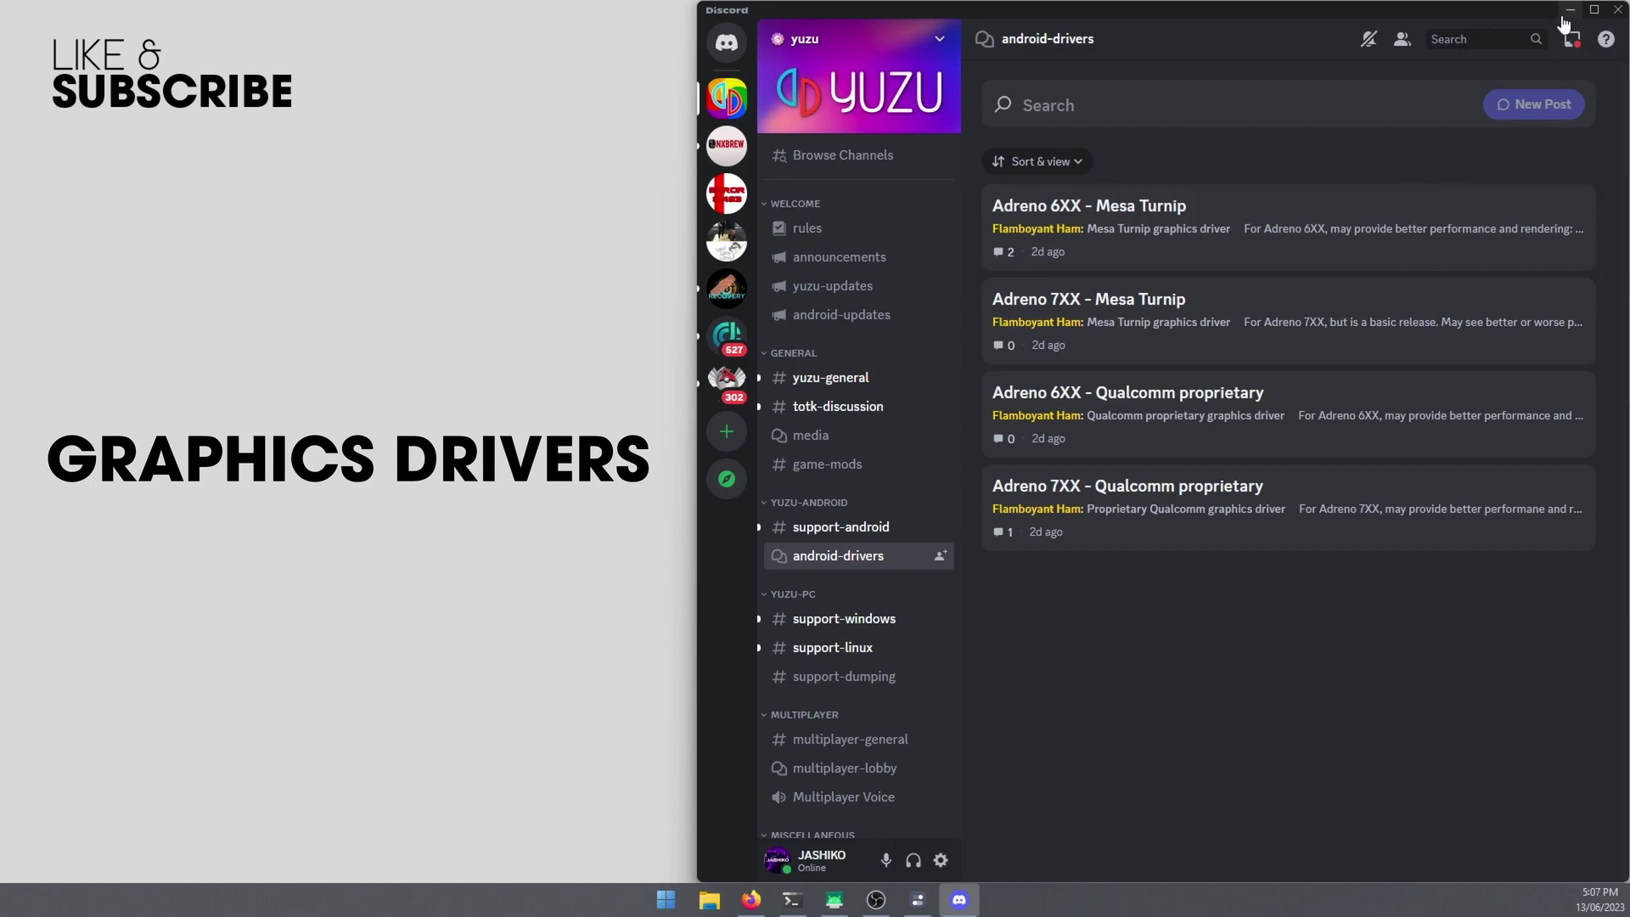
left_click(1594, 10)
left_click(1516, 84)
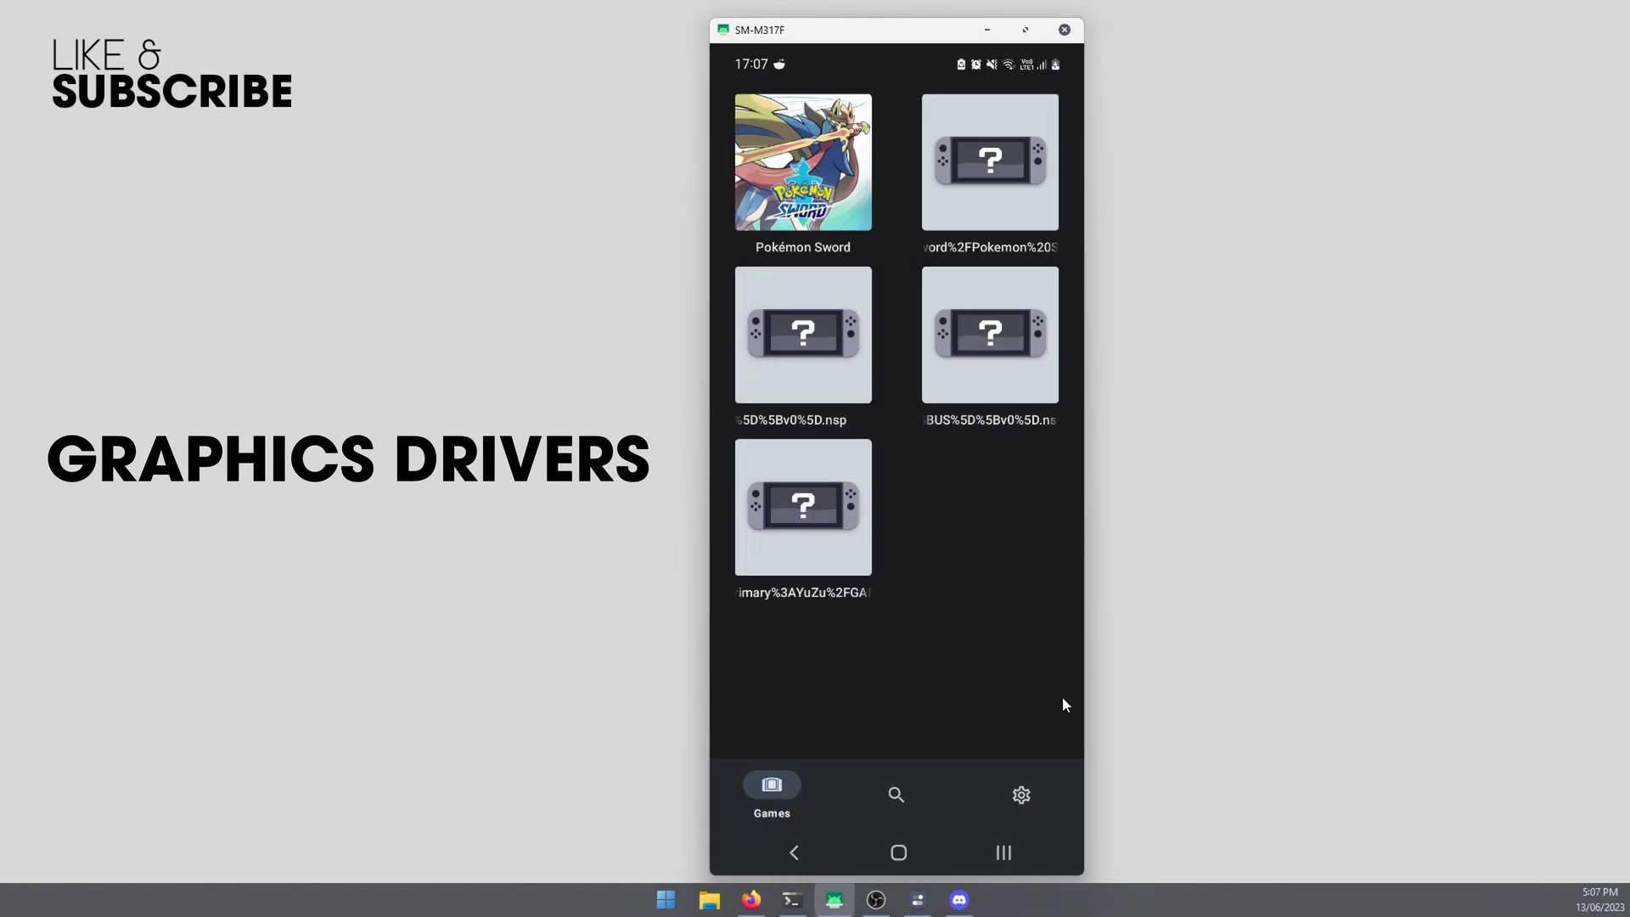
Install the adreno676.22.adpkg.zip GPU driver from Graphics Drivers, then revert to the default driver
left_click(1022, 794)
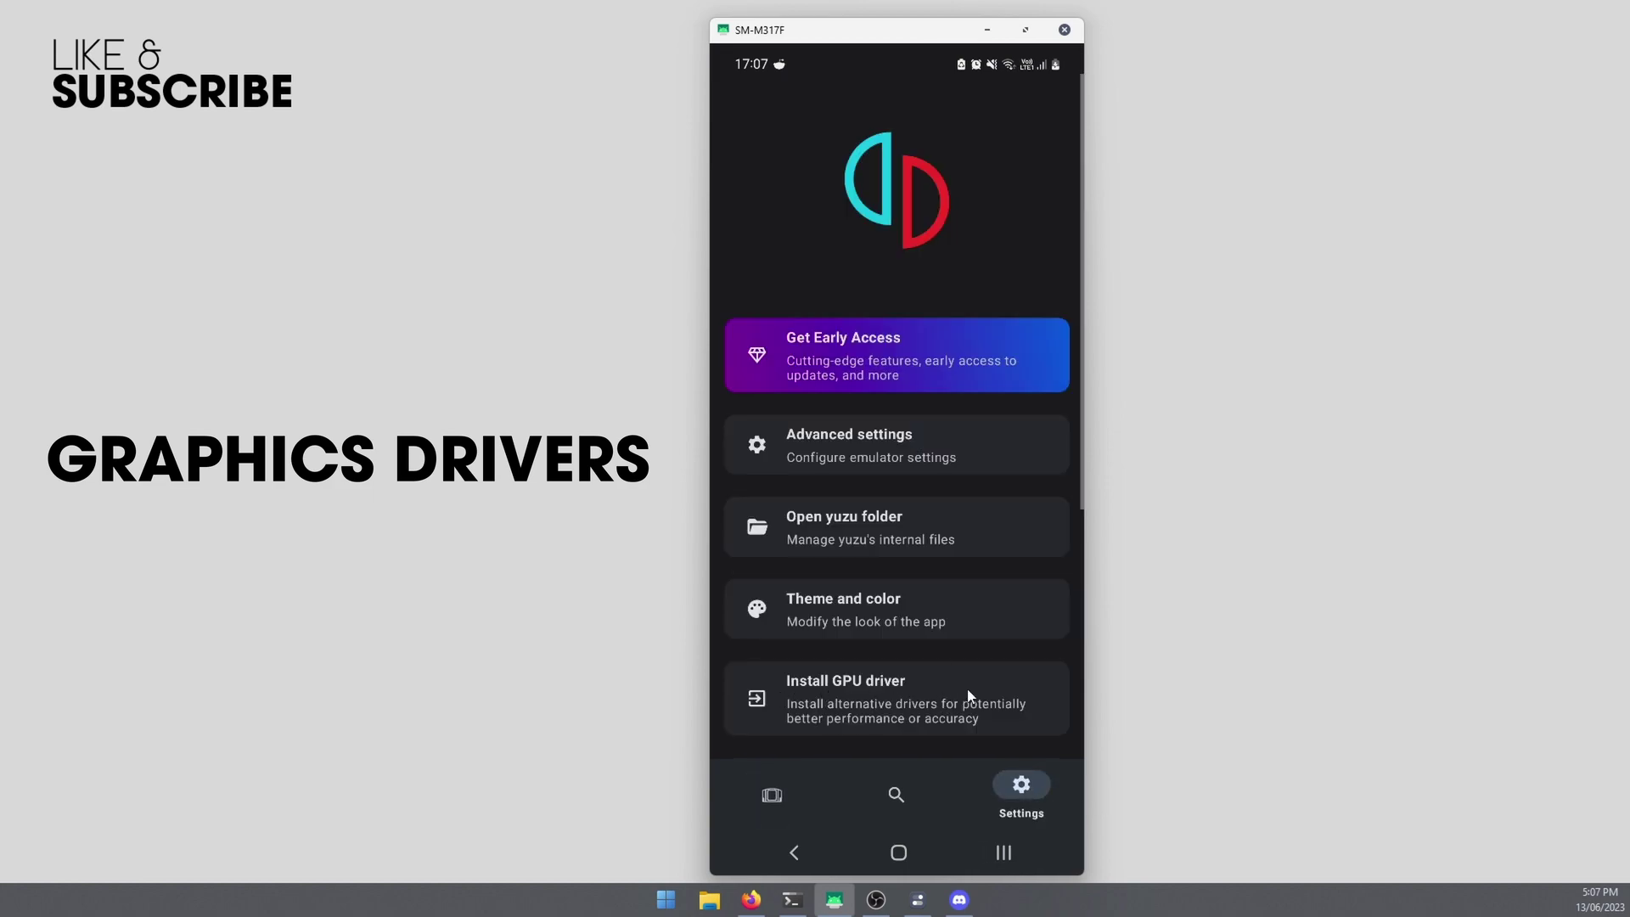
left_click(969, 688)
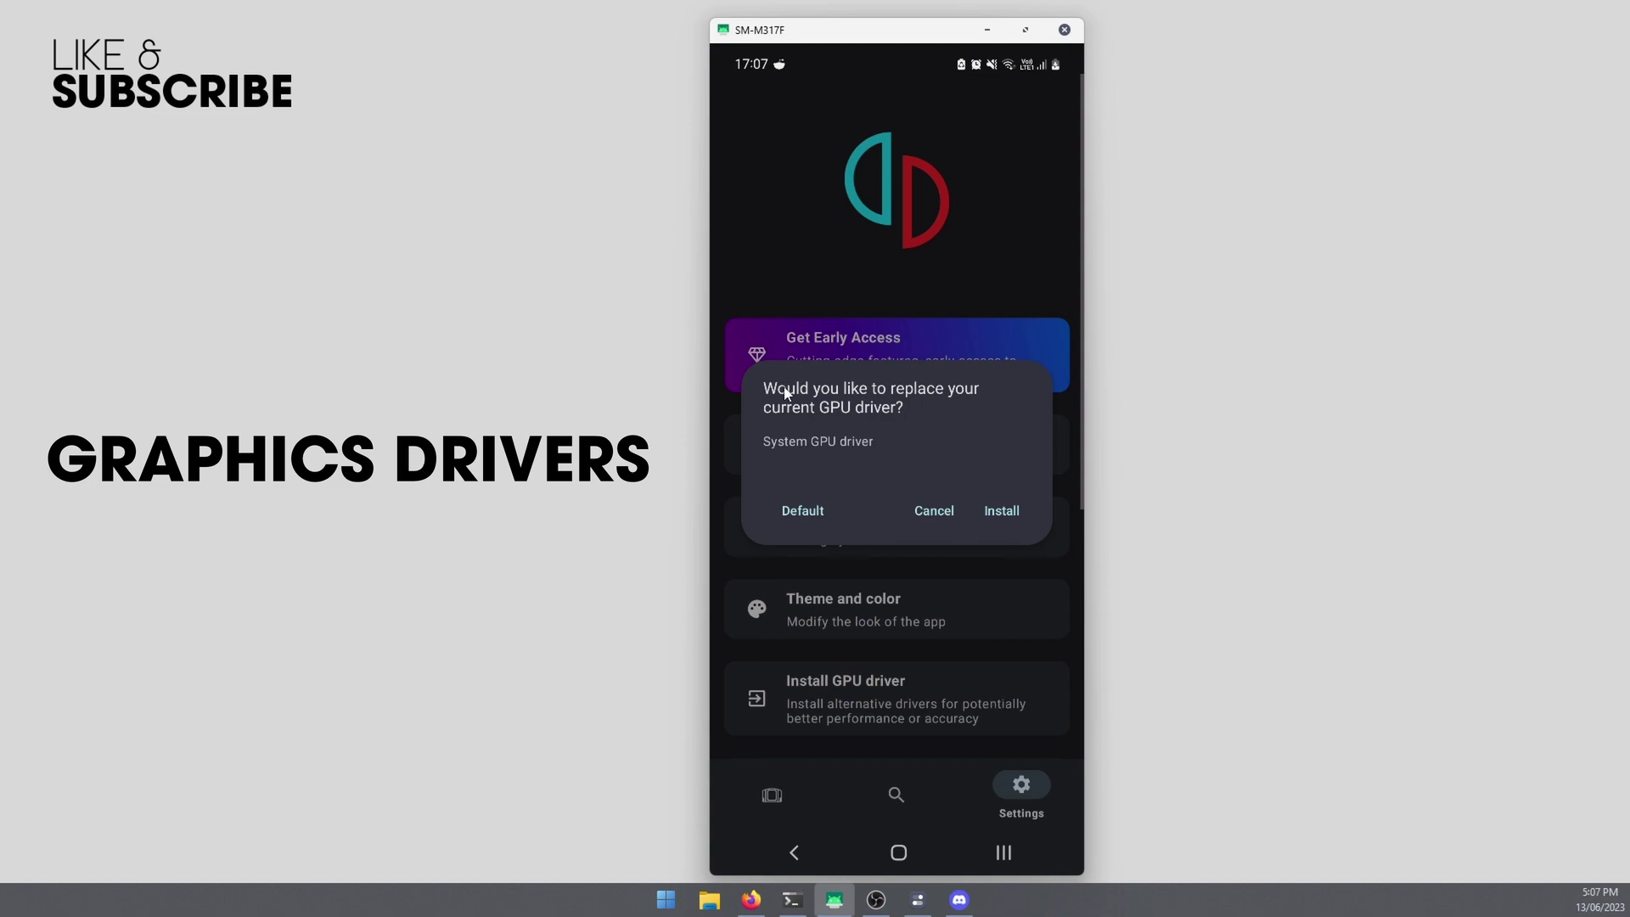
left_click(1000, 511)
left_click(837, 135)
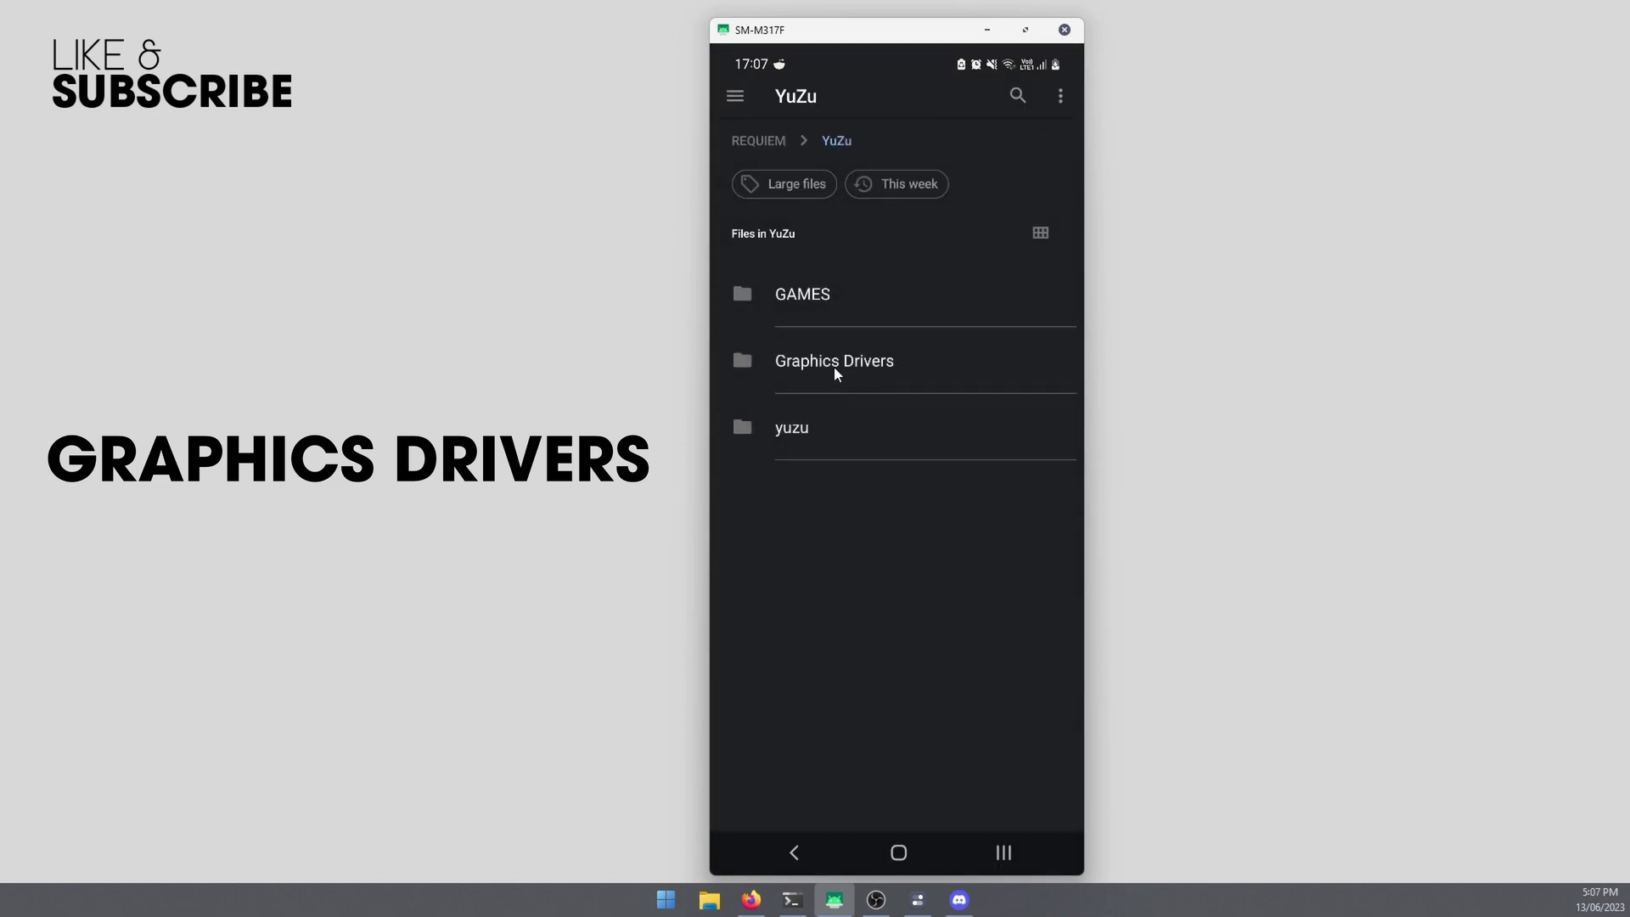
left_click(927, 361)
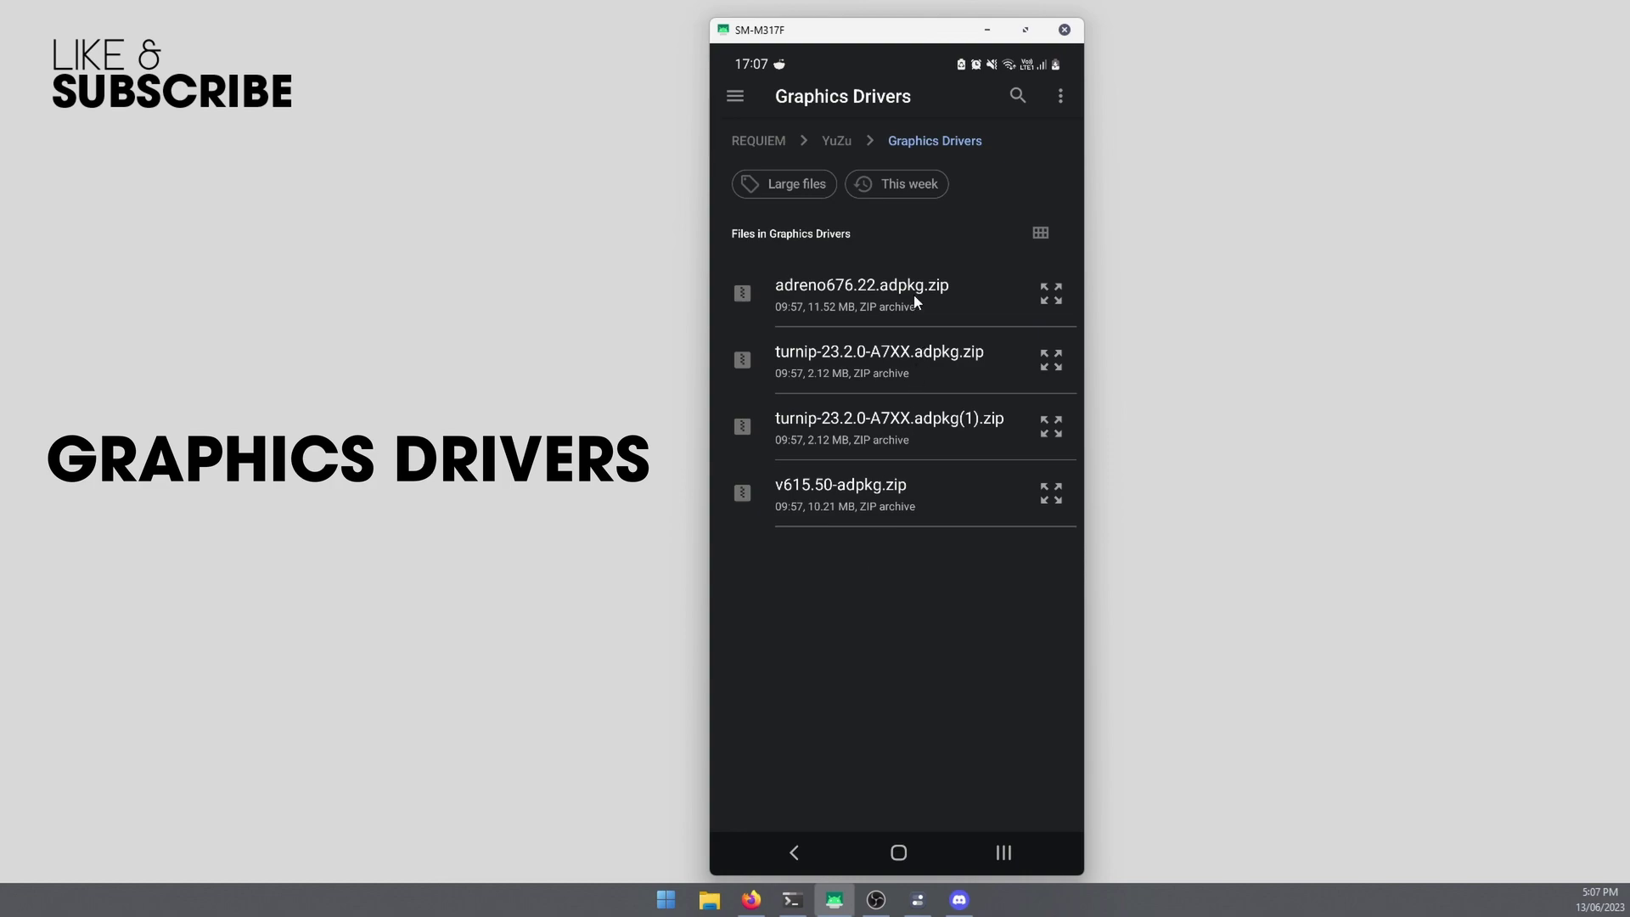
left_click(972, 294)
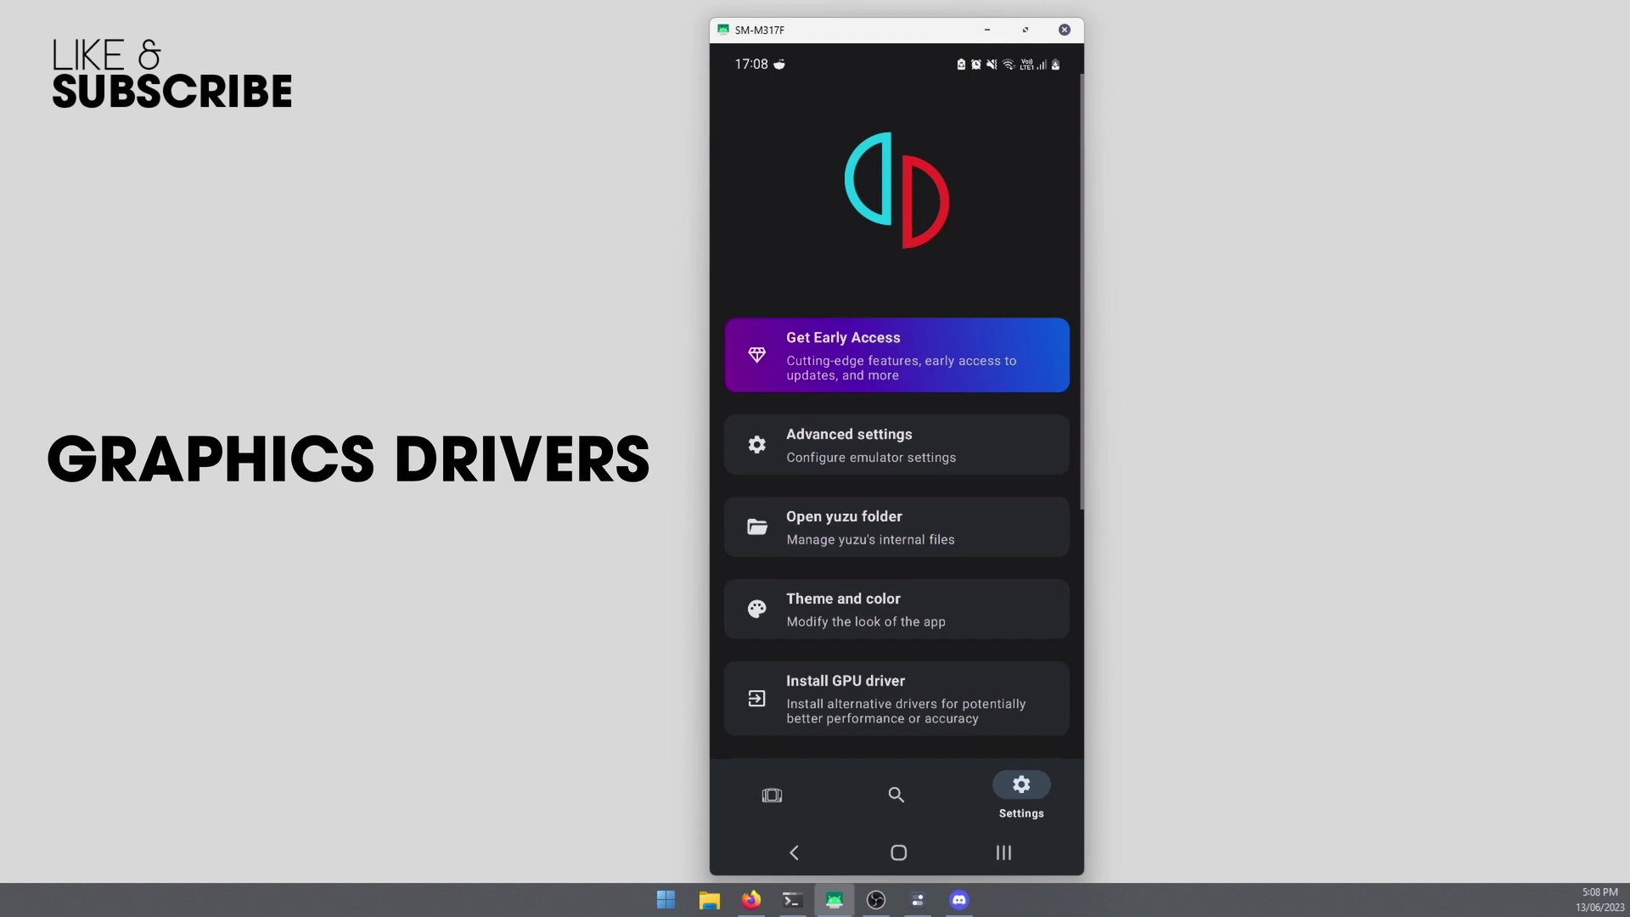
left_click(947, 695)
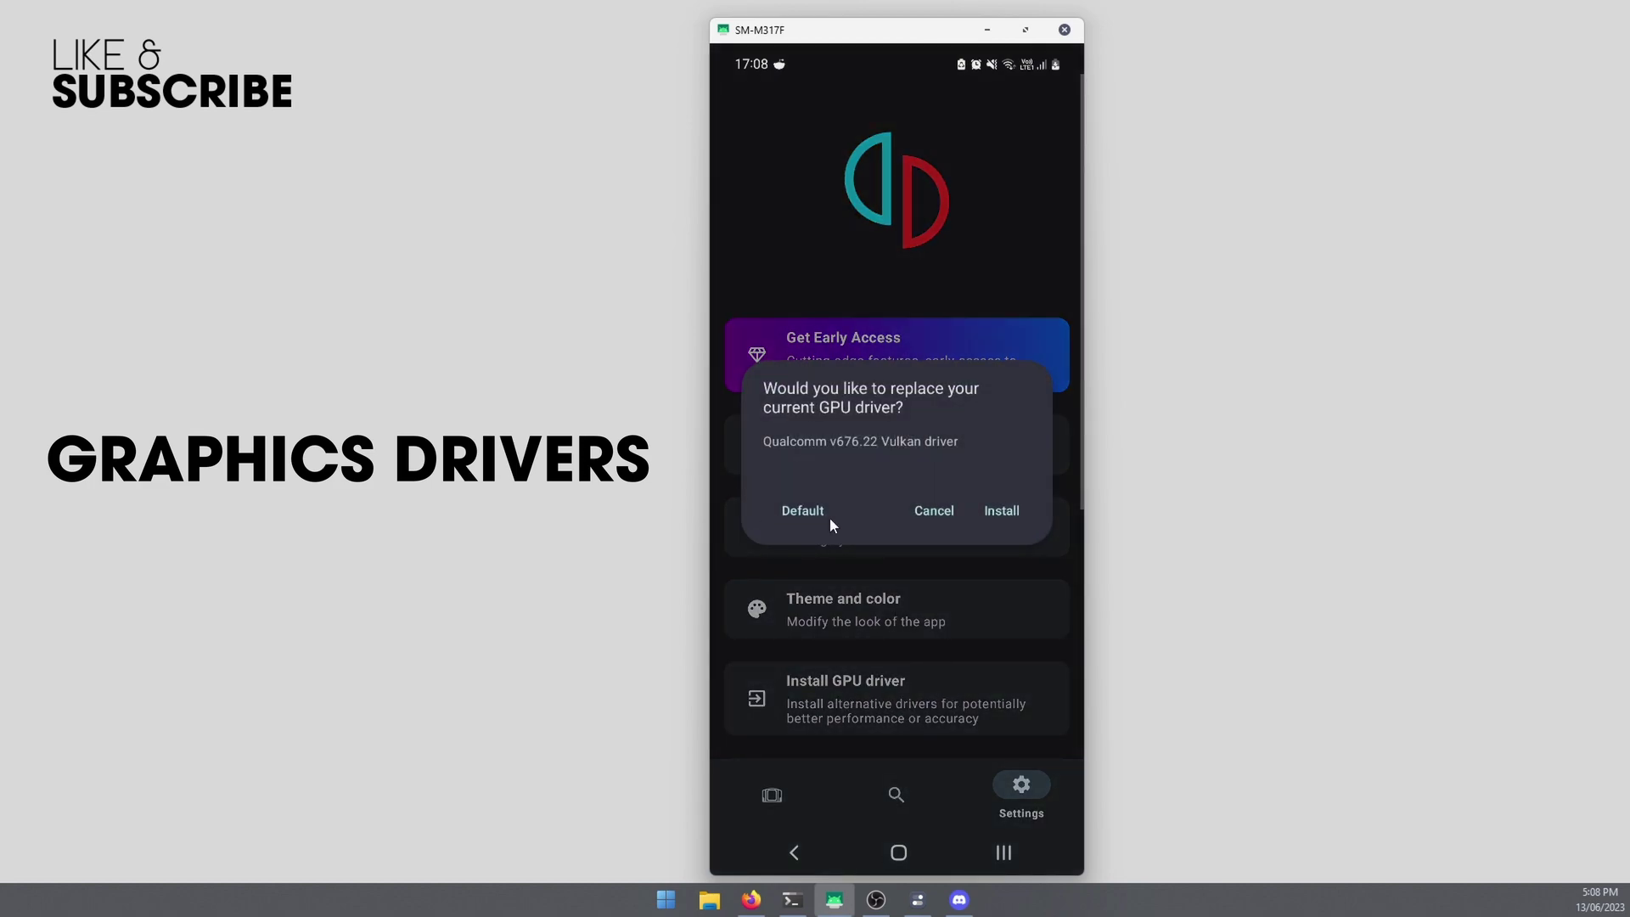
left_click(801, 511)
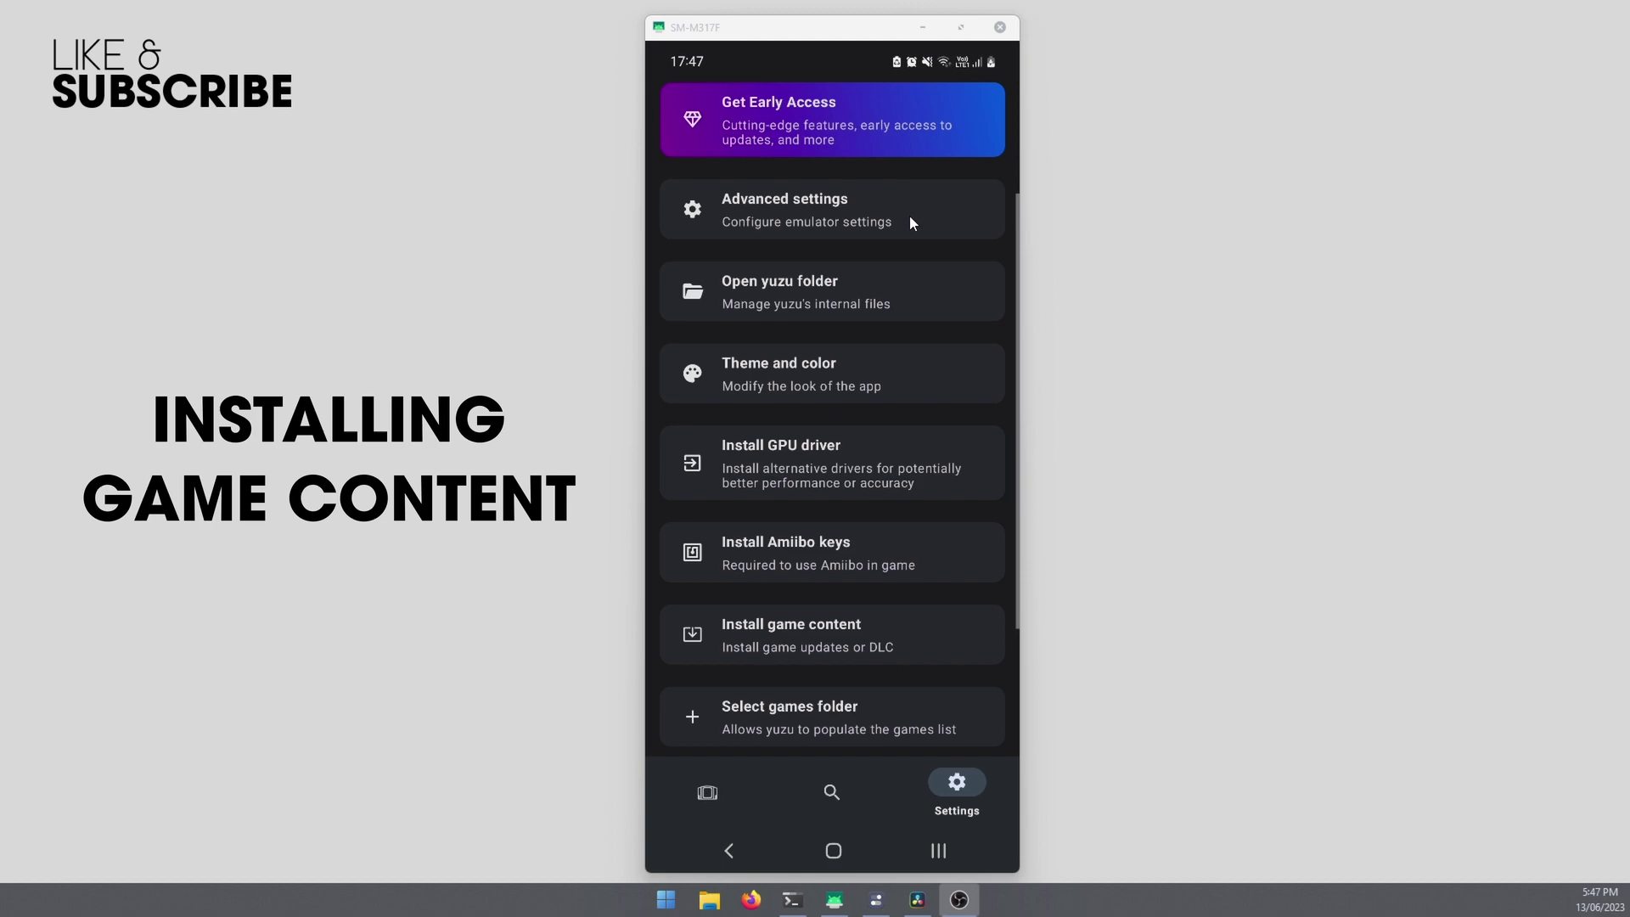
Install a Pokémon Sword update/DLC file from YuZu/GAMES/Pokemon Sword as game content
left_click(929, 632)
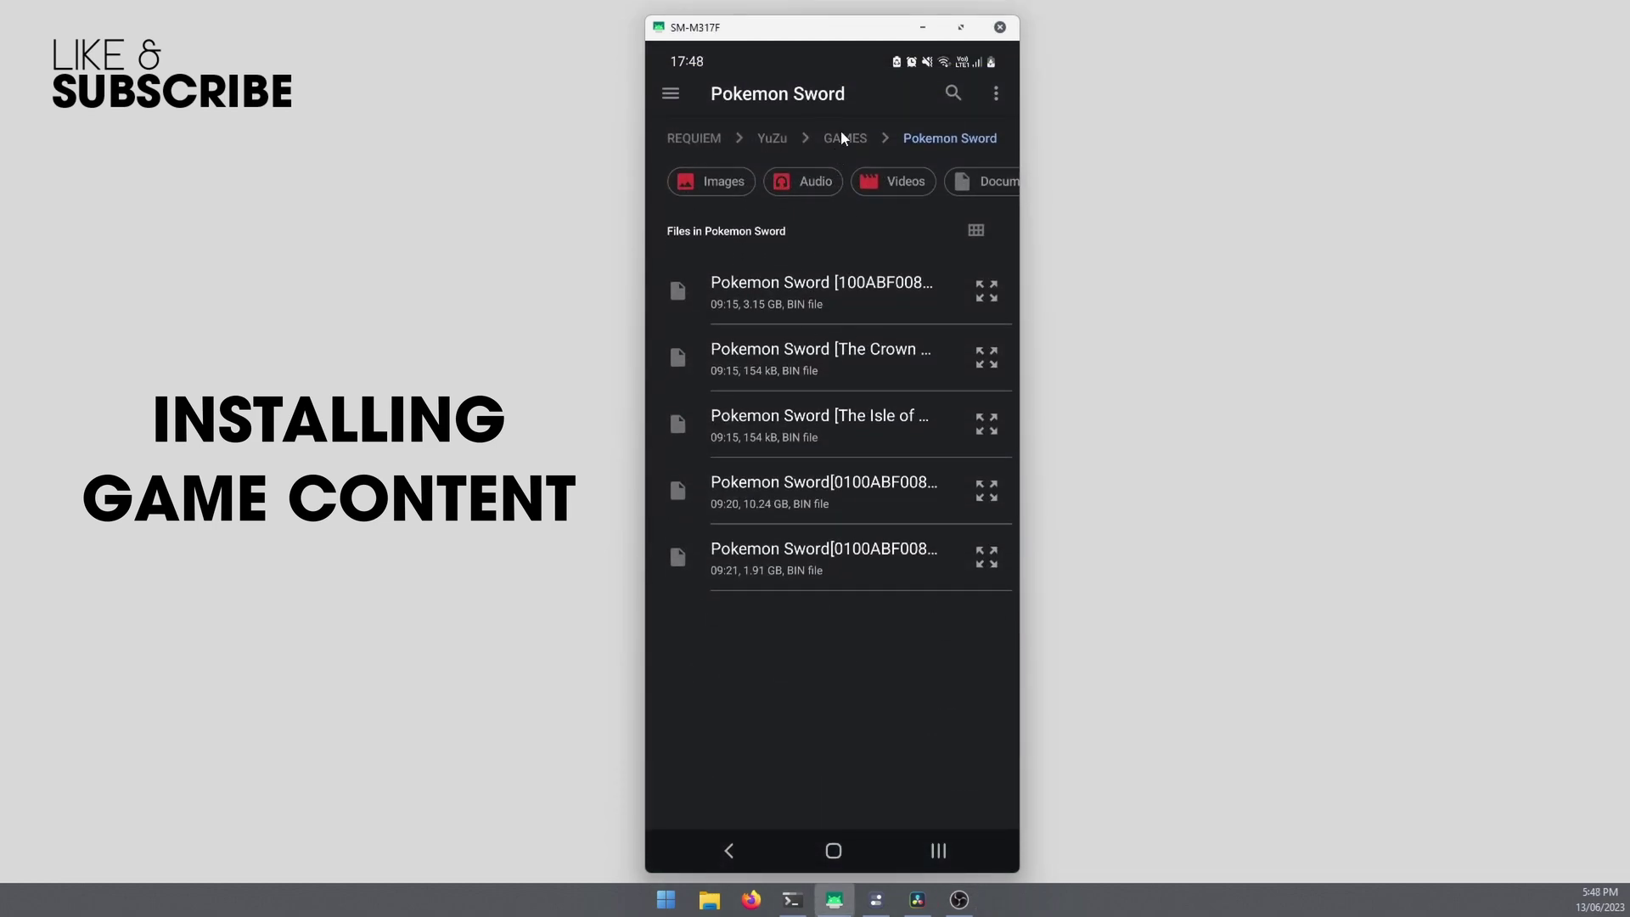
left_click(842, 137)
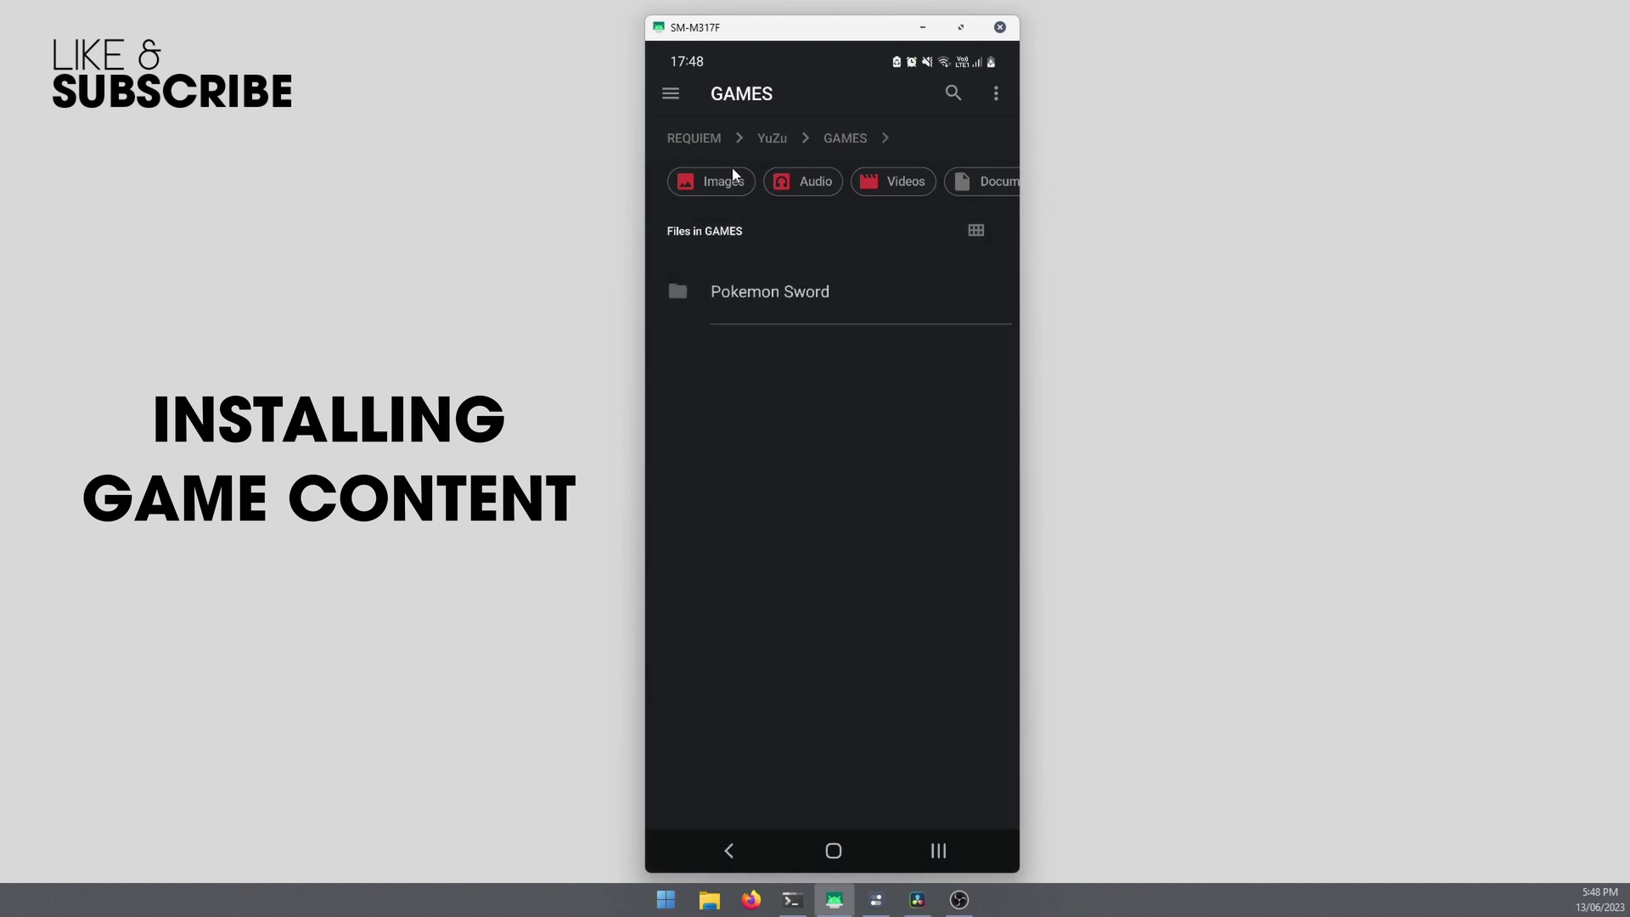
left_click(772, 138)
left_click(748, 292)
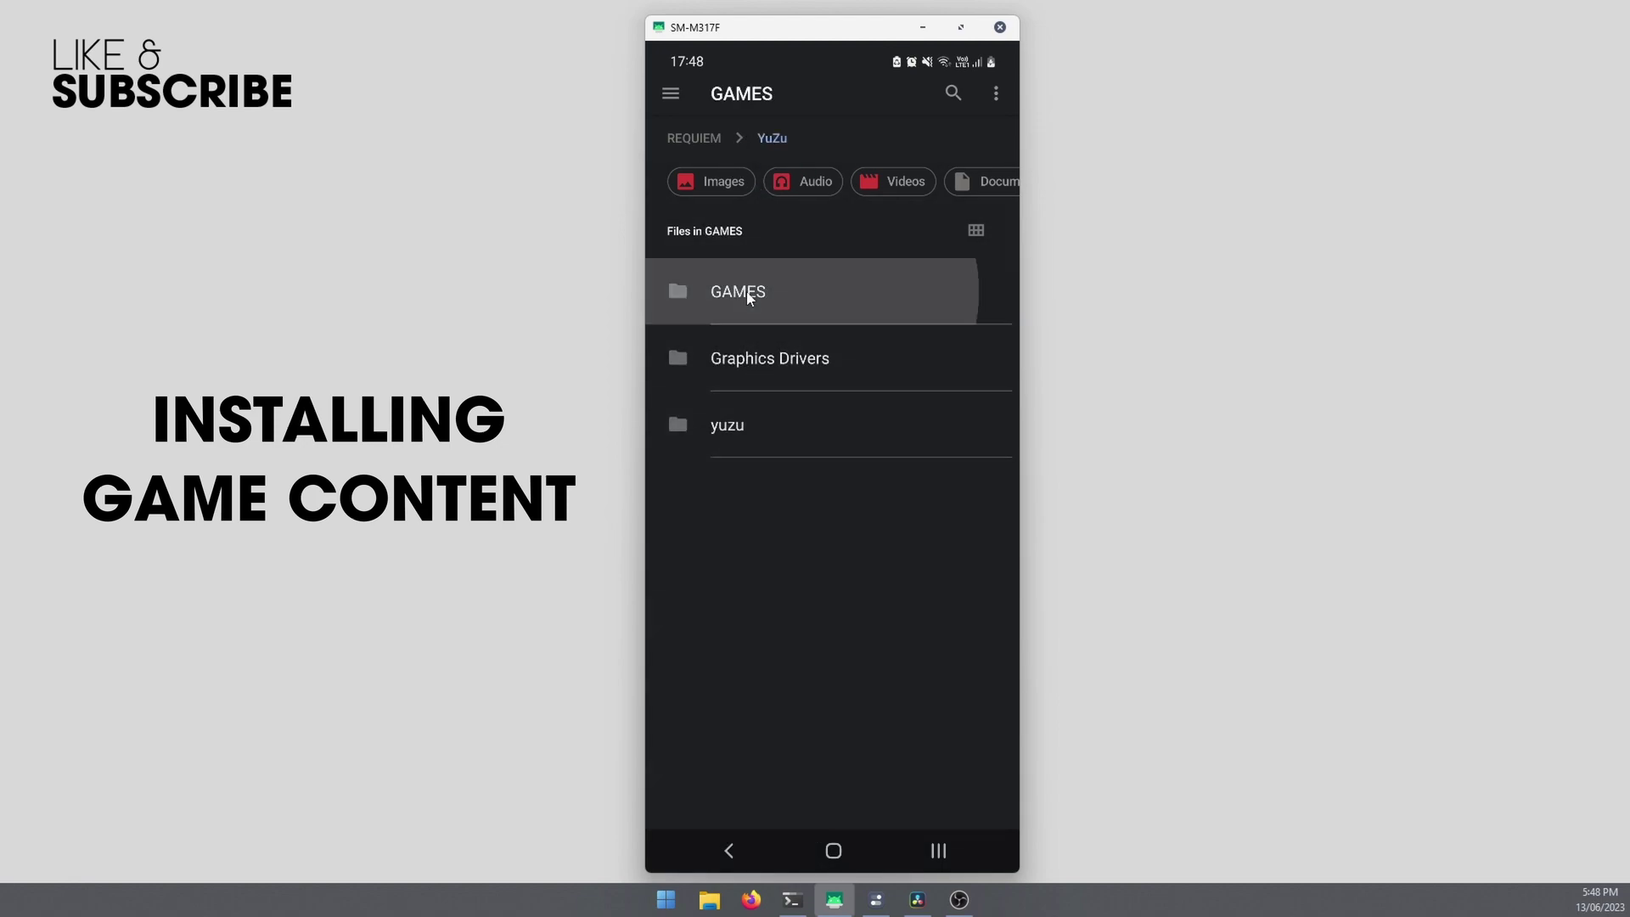
left_click(787, 296)
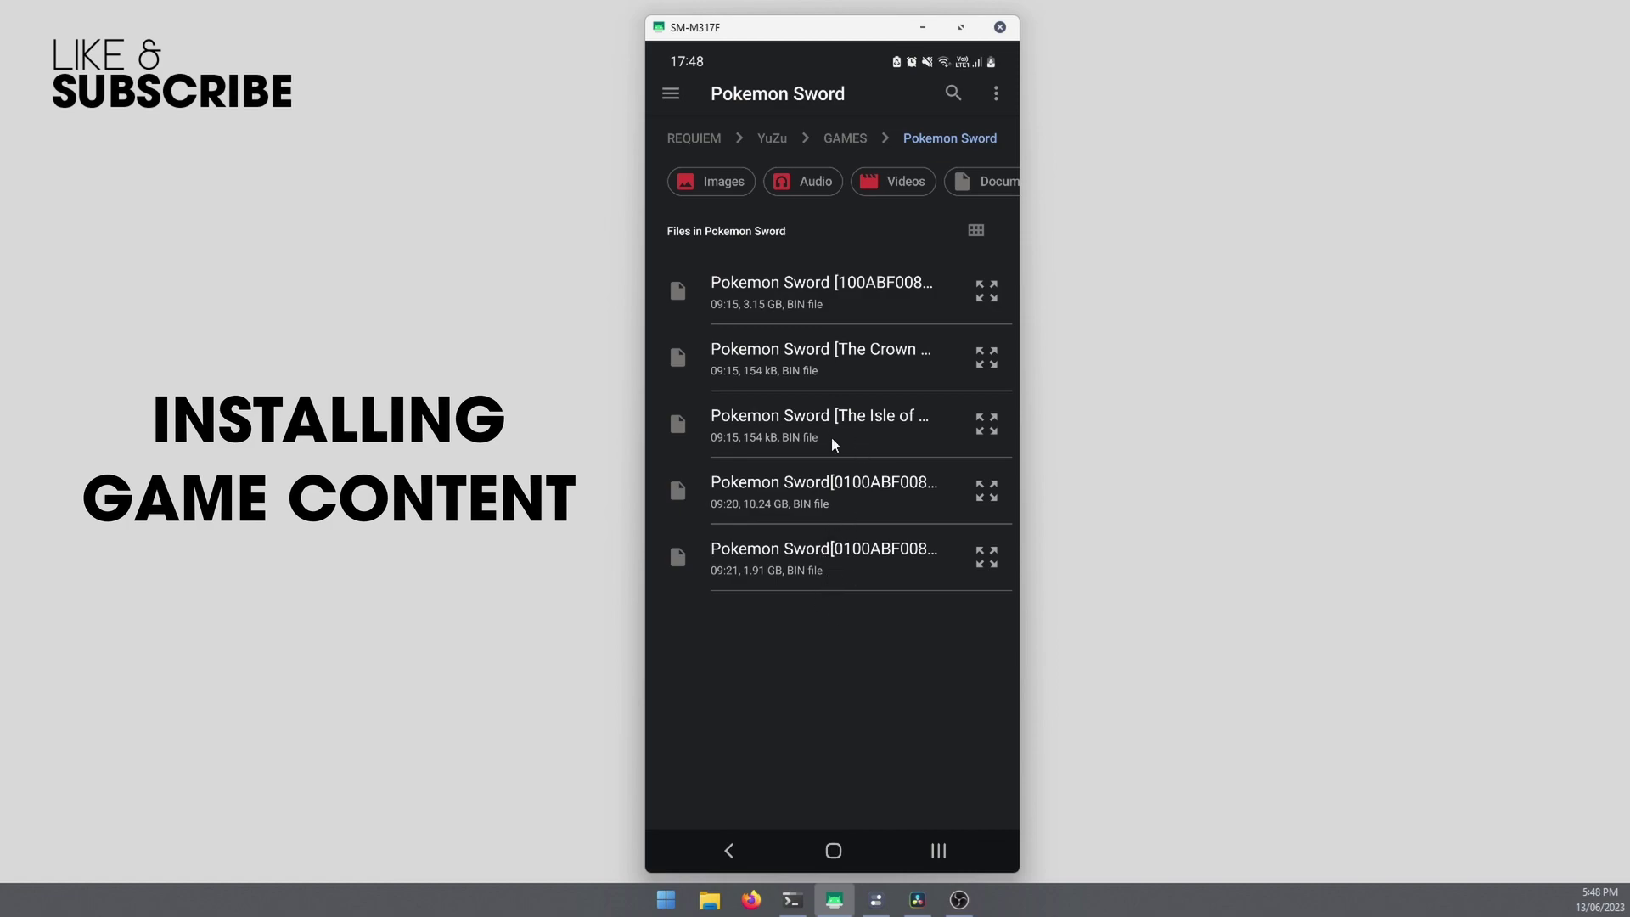
left_click(832, 443)
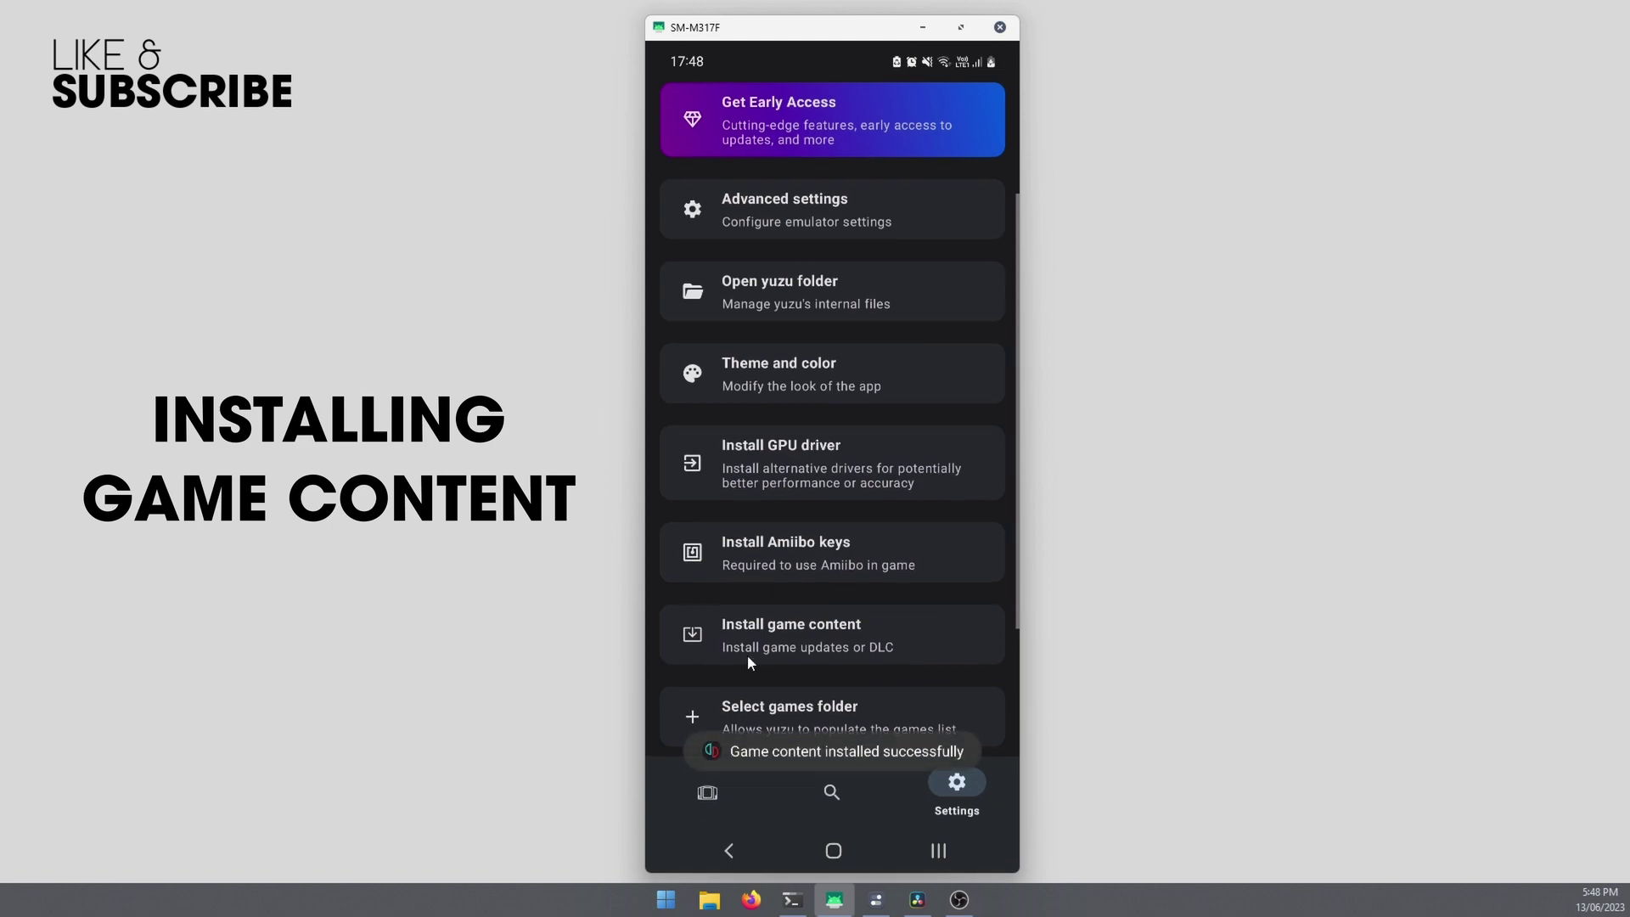
left_click(866, 624)
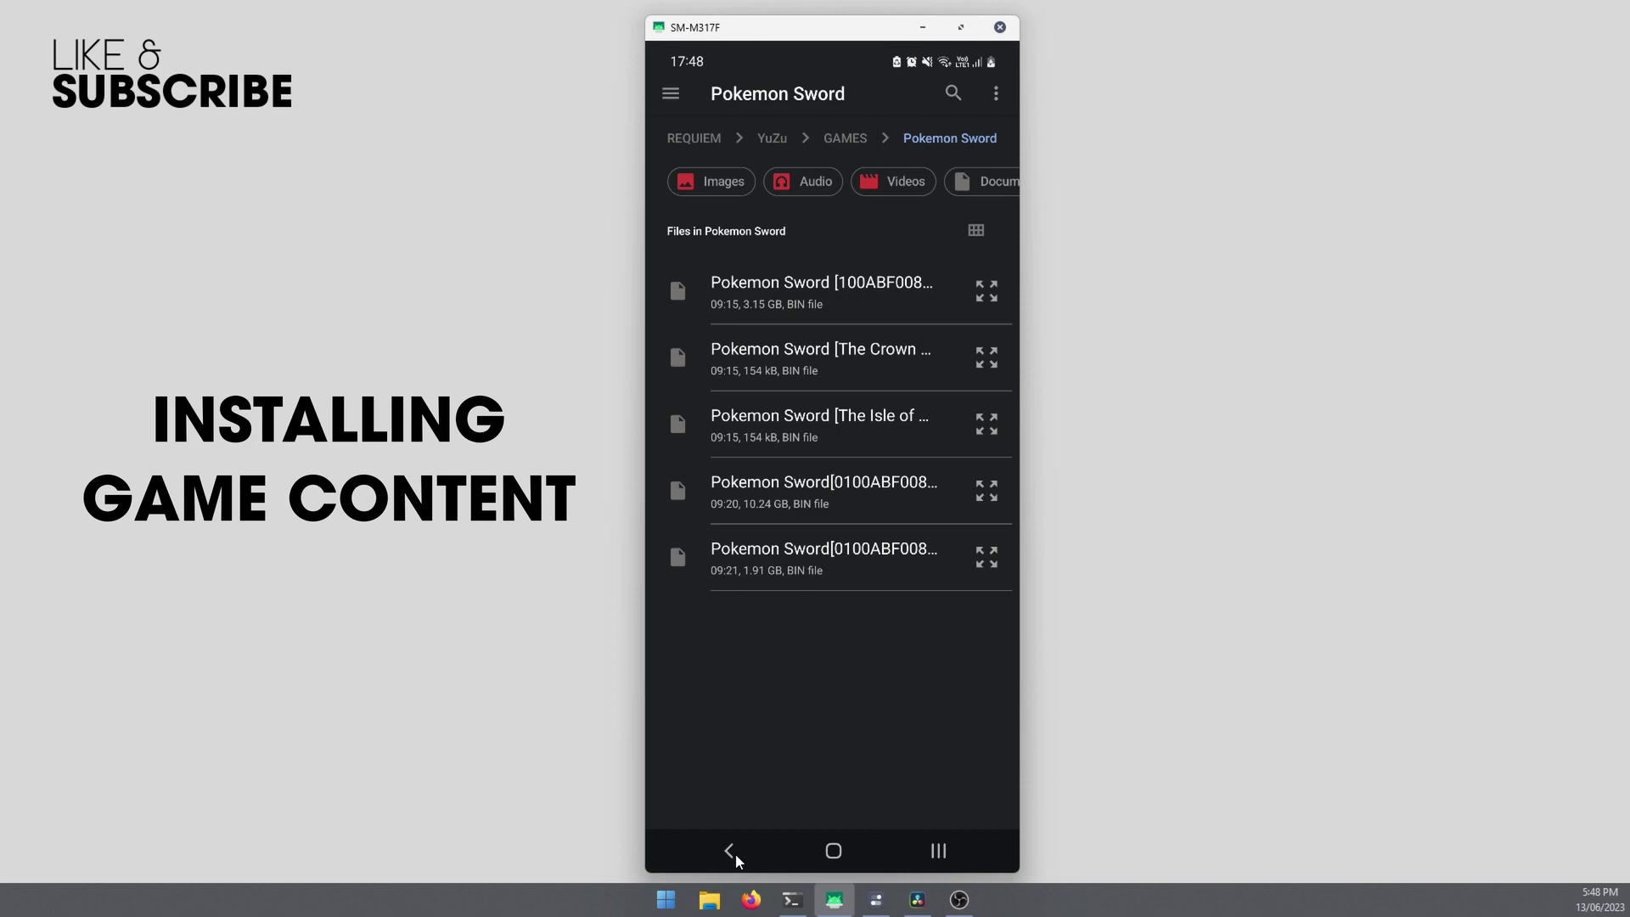
left_click(732, 850)
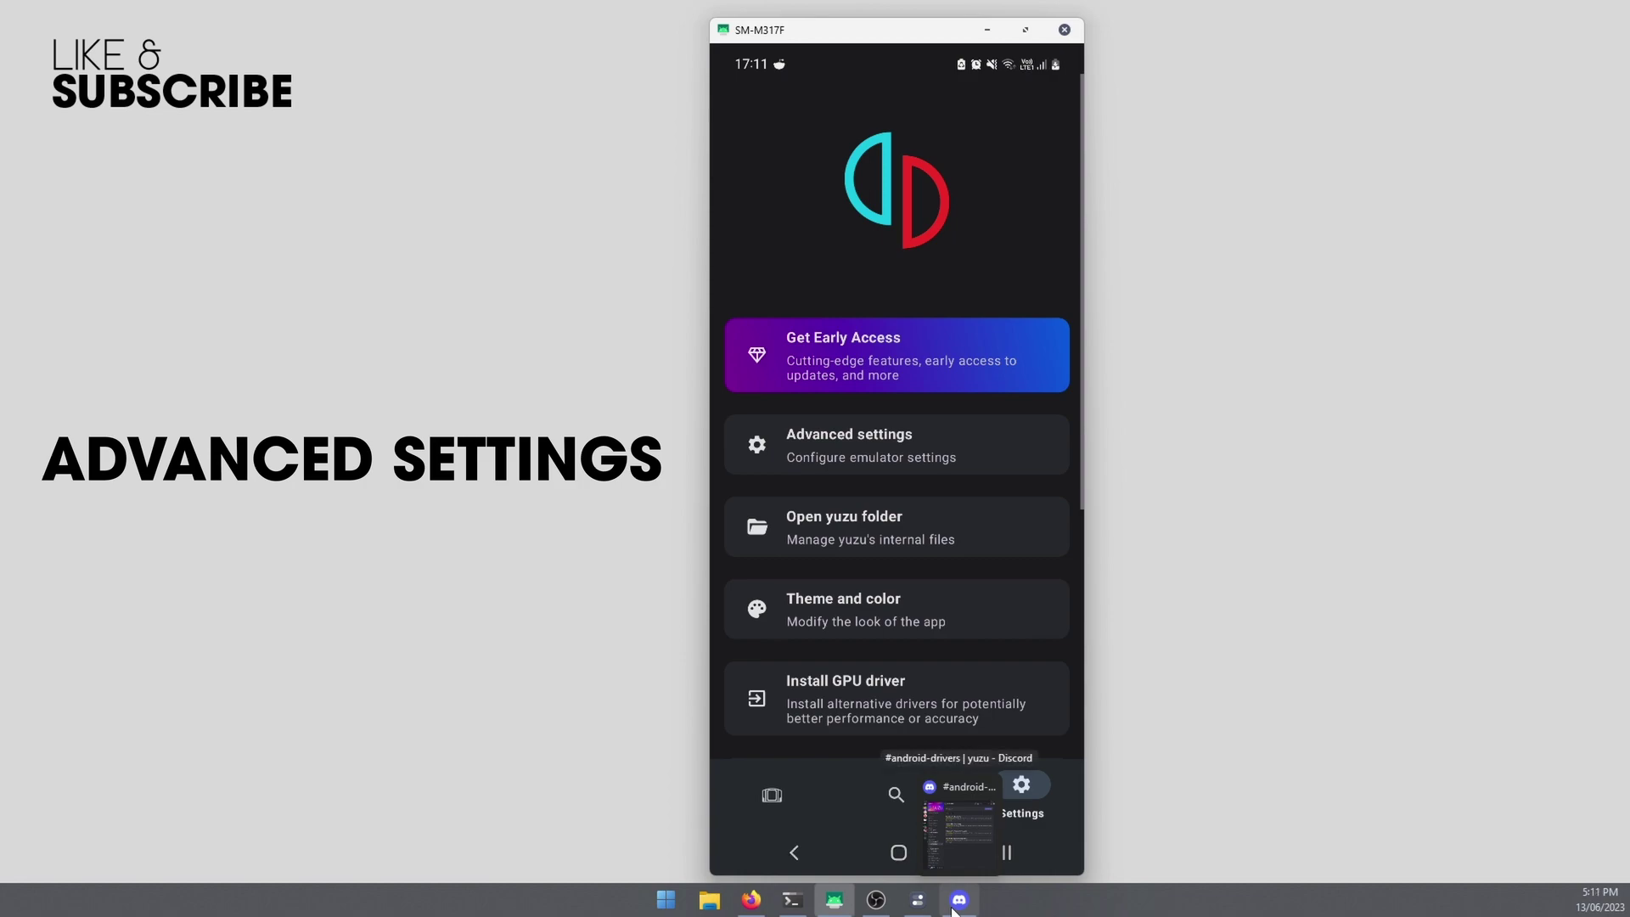
Review Advanced settings > Graphics, return to the Games library, and bring Discord forward
left_click(897, 445)
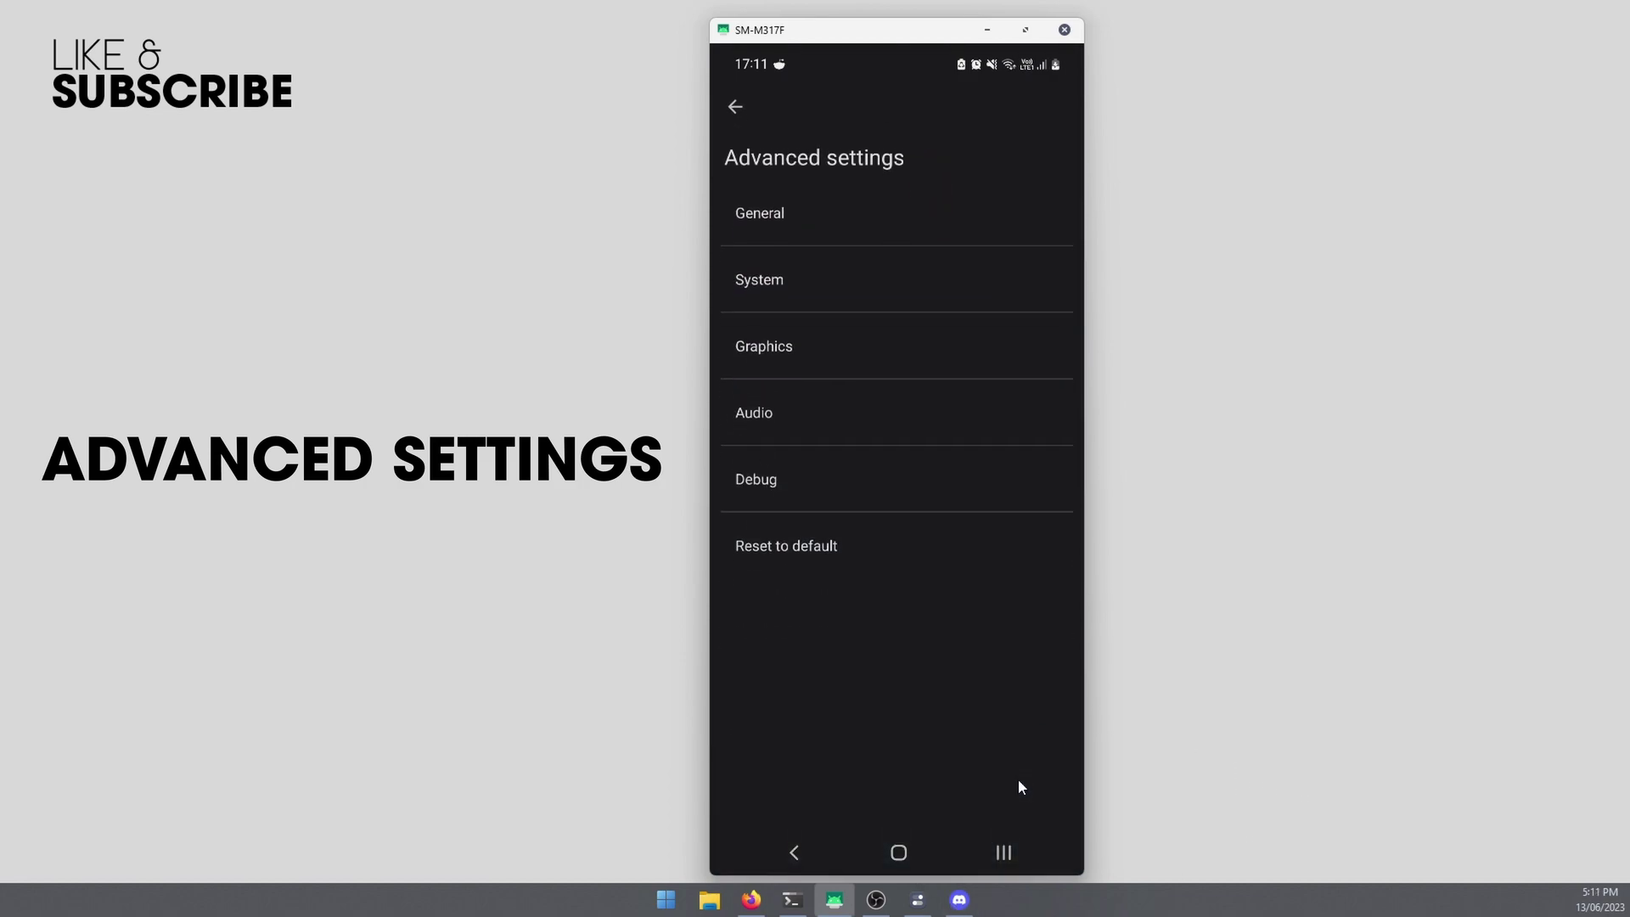
left_click(772, 338)
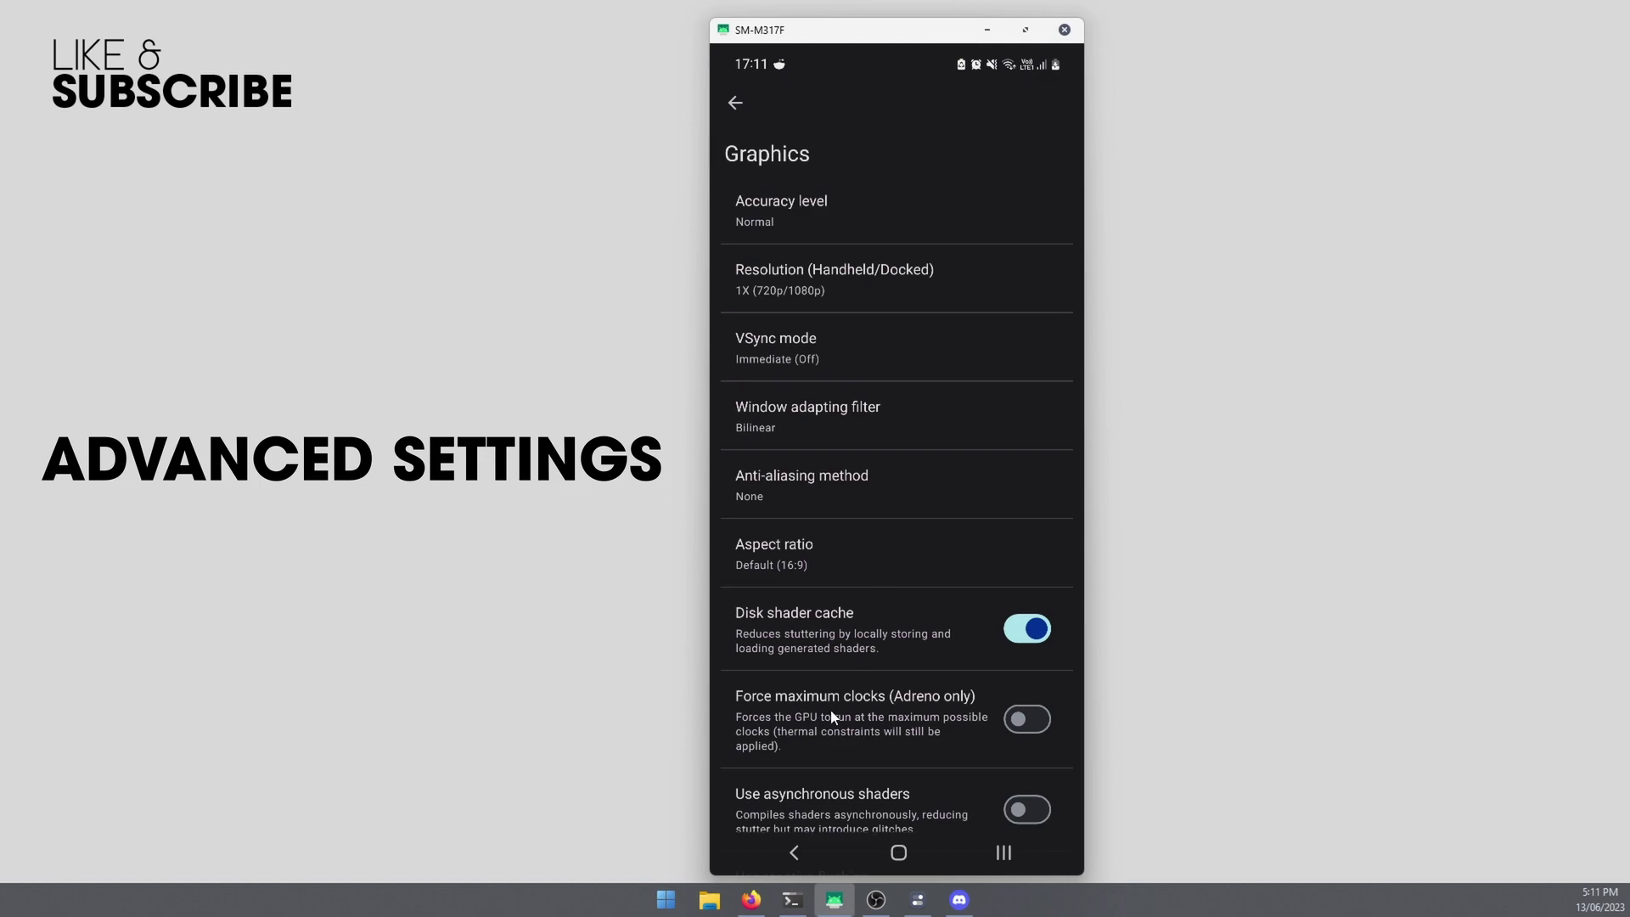
left_click(792, 855)
left_click(791, 853)
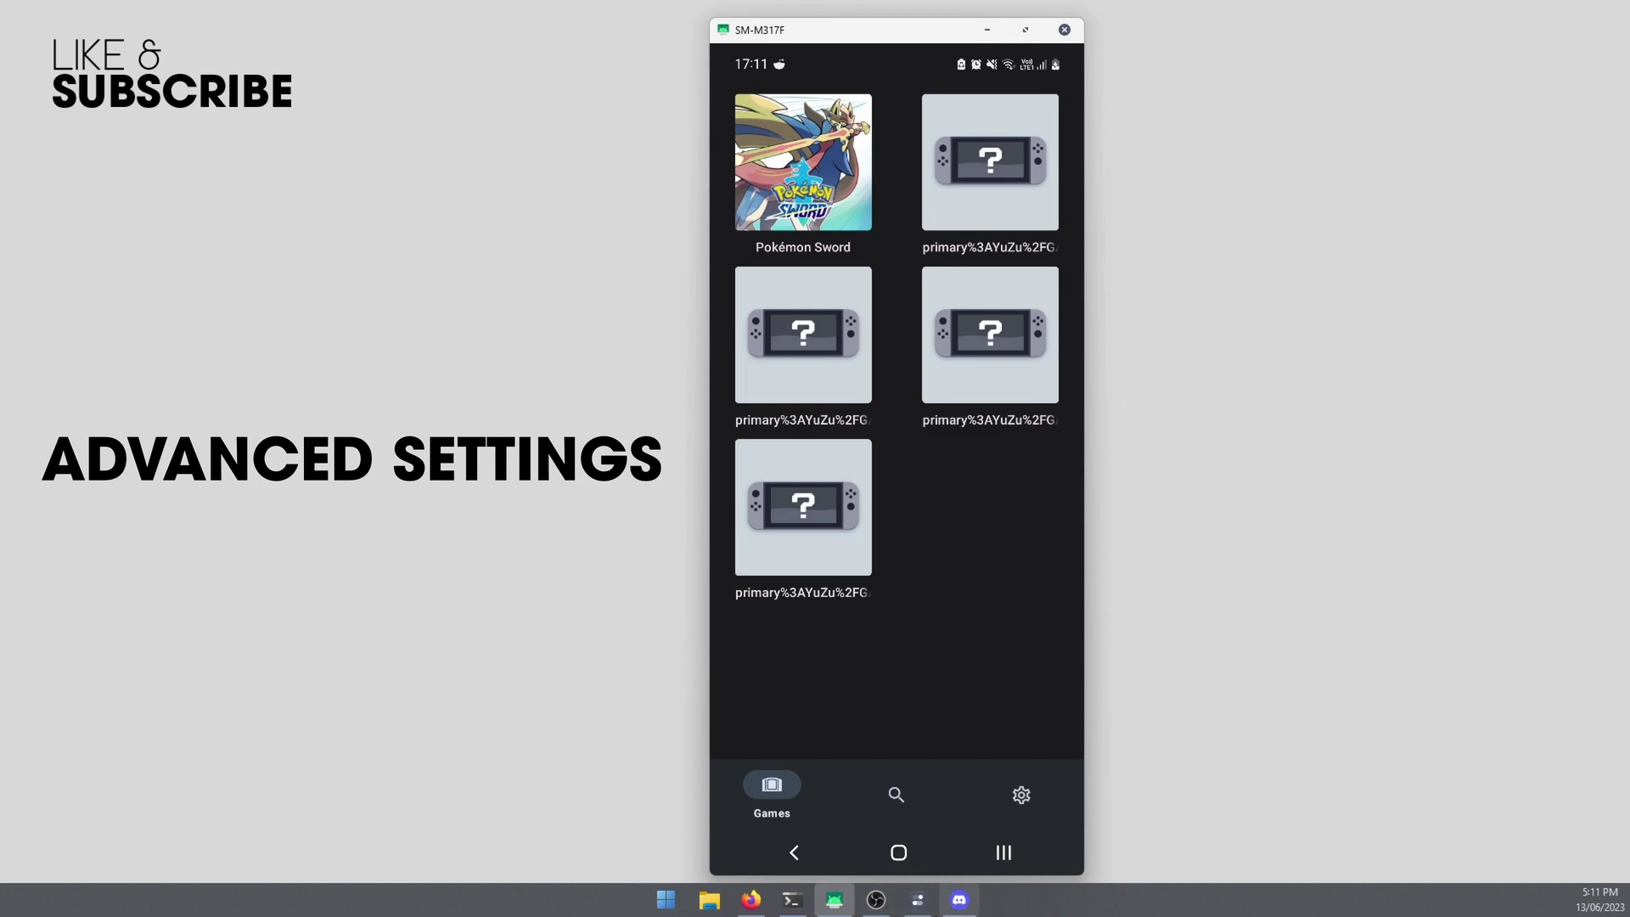
left_click(959, 901)
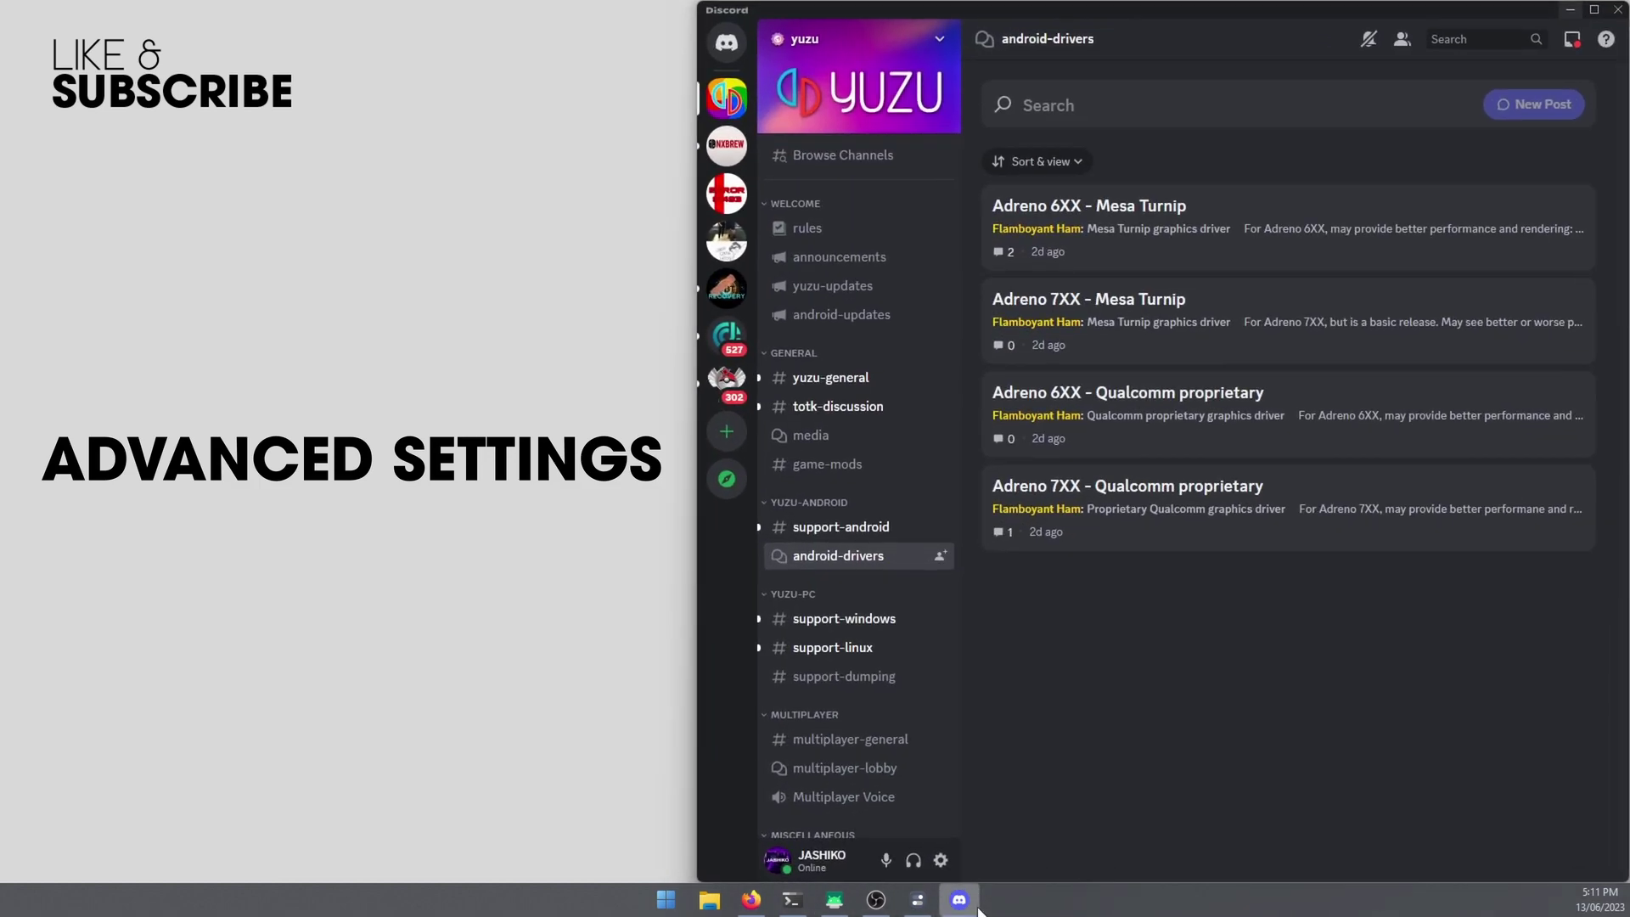
Open the yuzu server's support-android channel in Discord
left_click(841, 526)
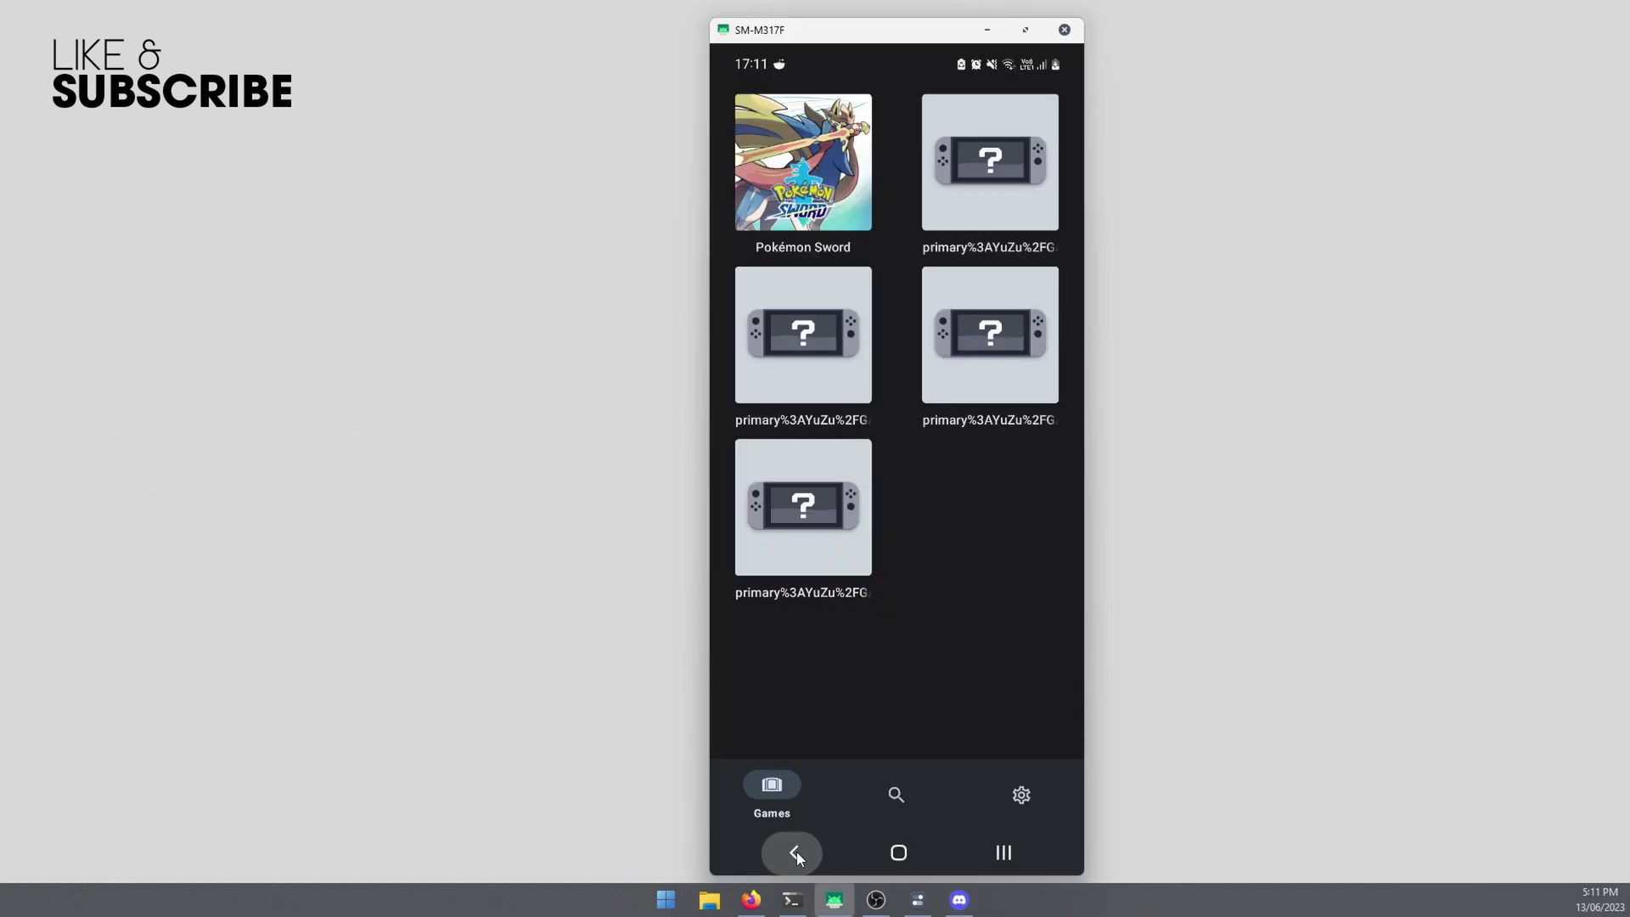
Exit yuzu to the Android home screen with the Back button
left_click(796, 853)
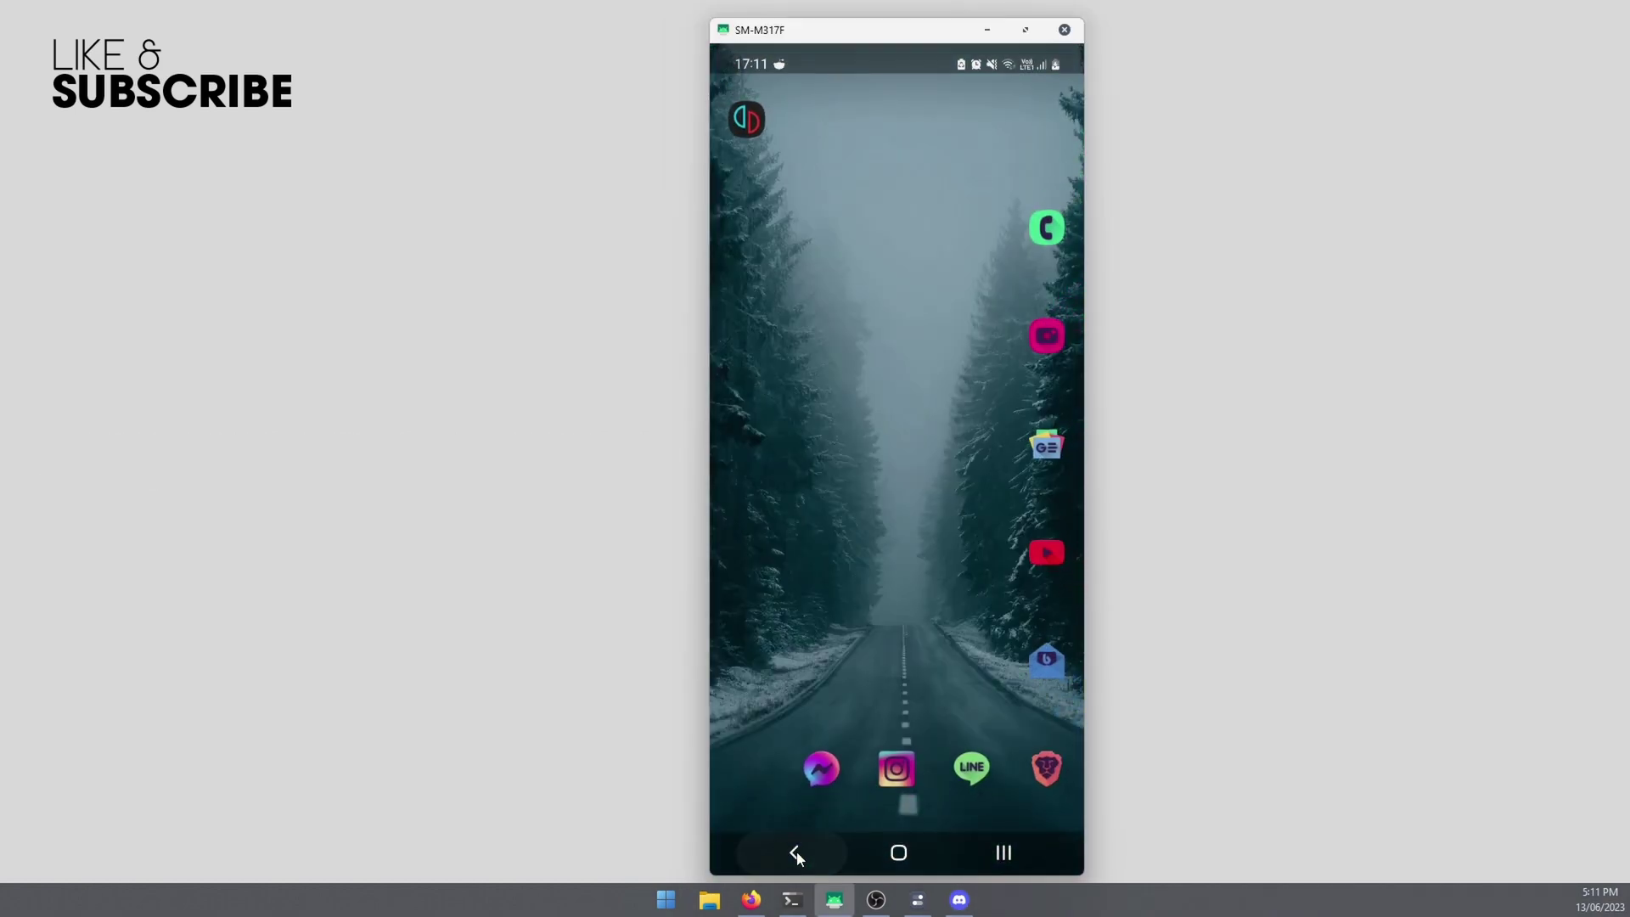